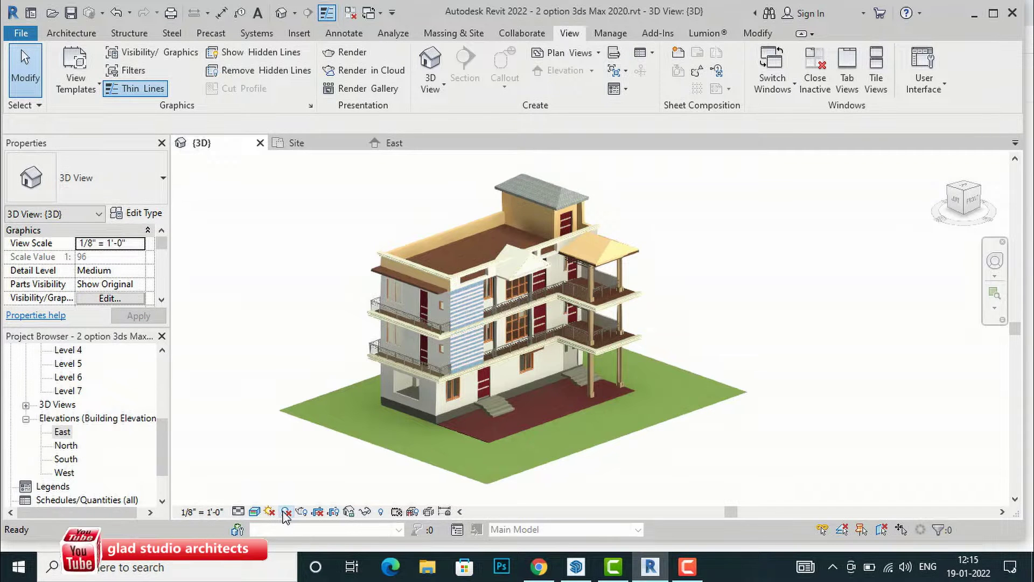
# - Turn on shadows and set up a Single Day solar study with the project location New Delhi, INDIA
pyautogui.click(286, 512)
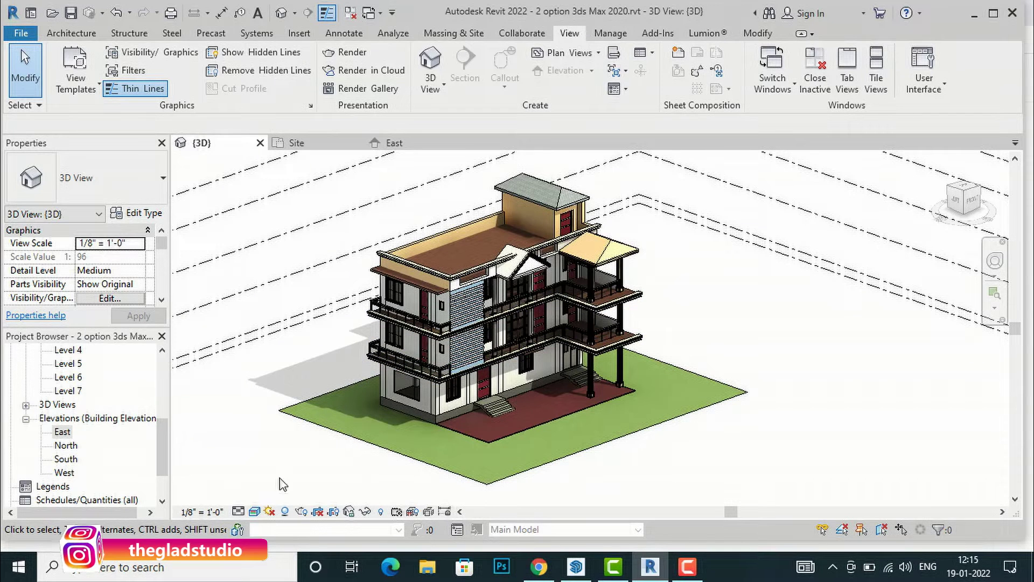
pyautogui.click(271, 512)
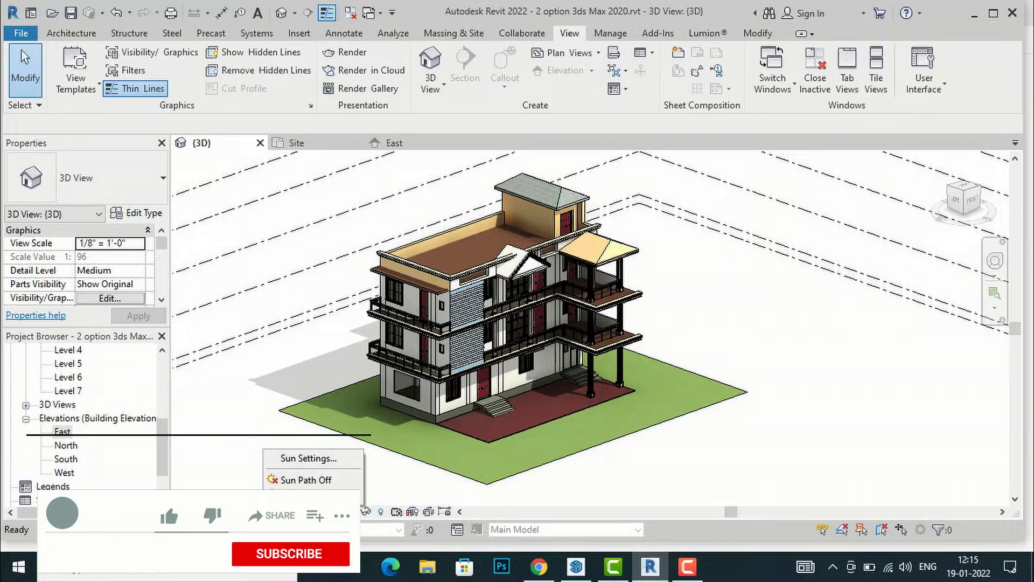
pyautogui.click(304, 461)
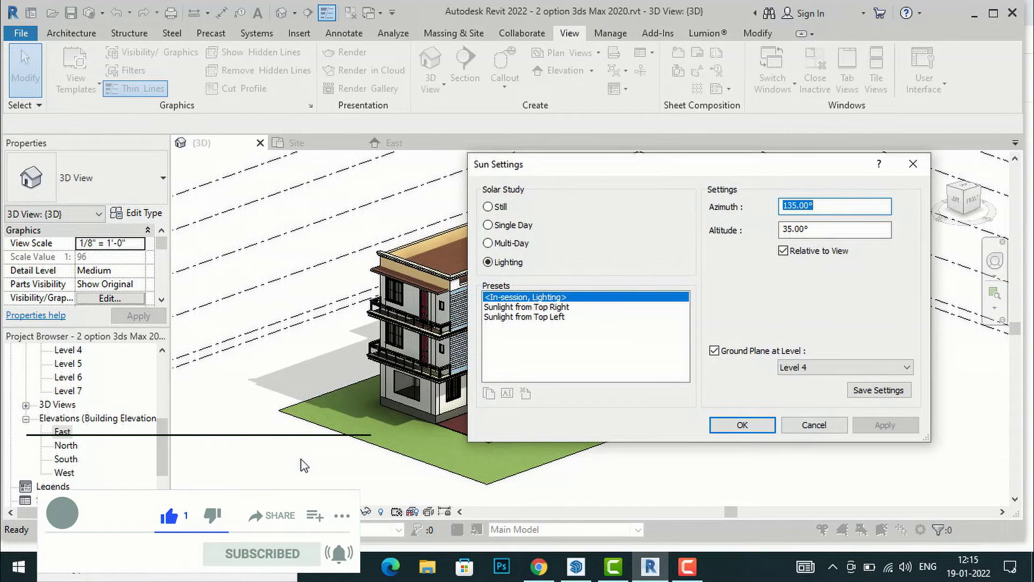
pyautogui.click(488, 225)
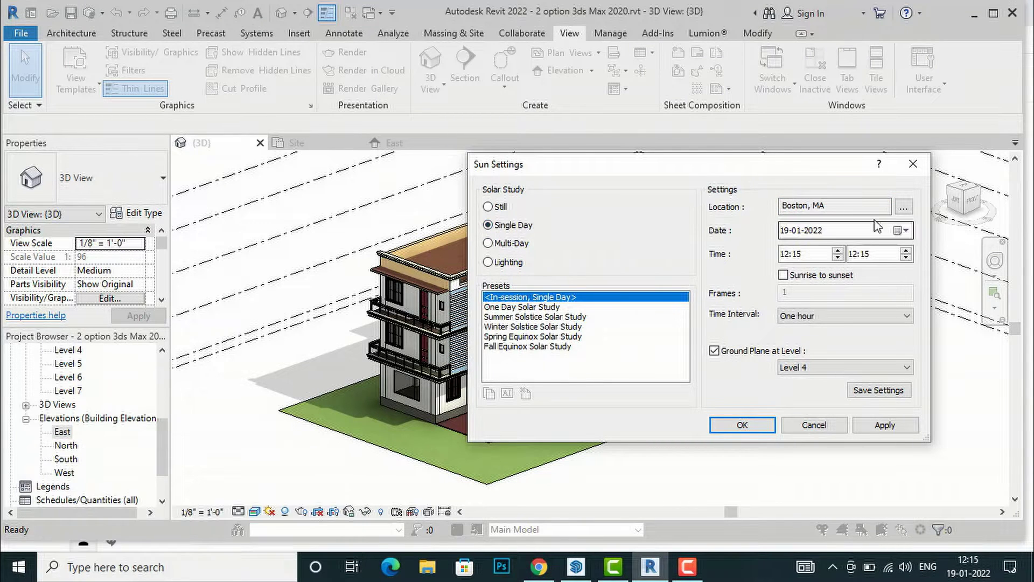
pyautogui.click(903, 211)
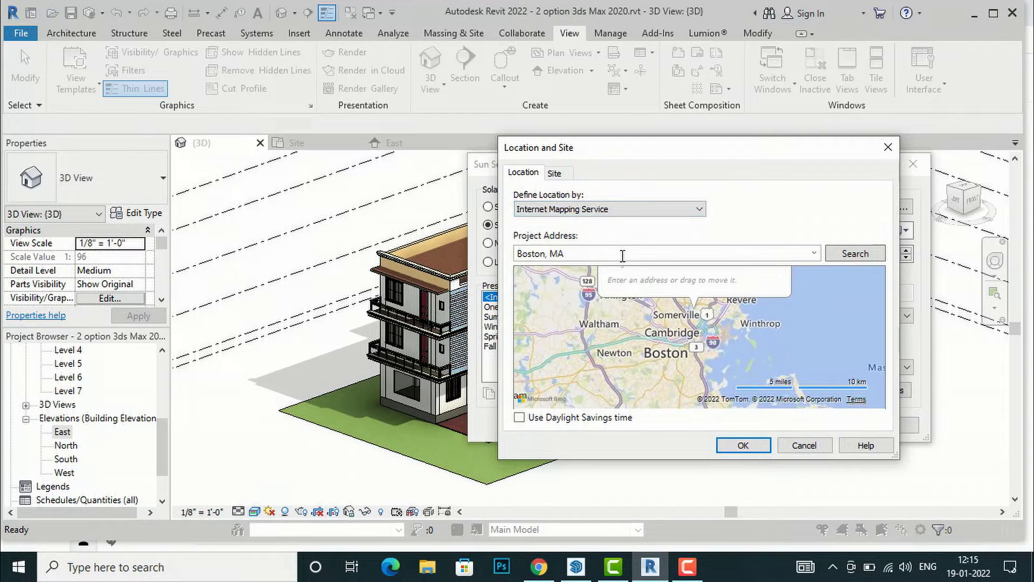
pyautogui.write('New Delhi')
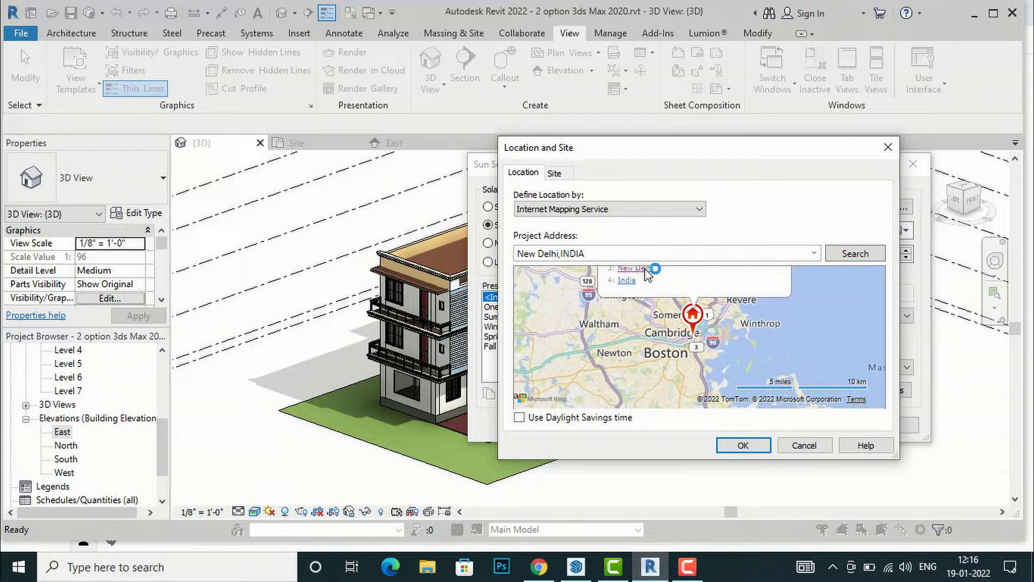
pyautogui.click(742, 452)
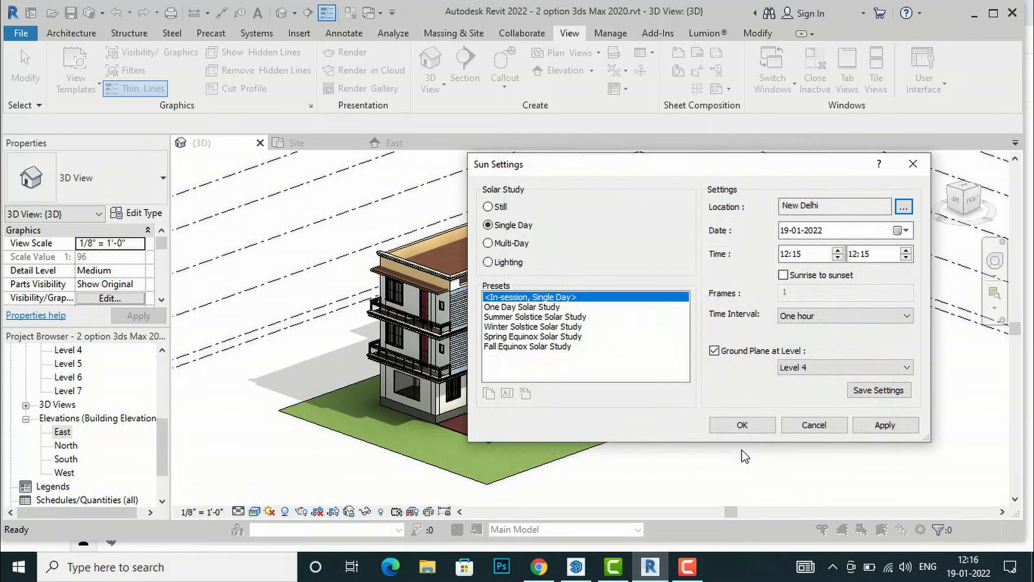
# - Apply the One Day Solar Study preset running from sunrise to sunset, dated 19-01-2022
pyautogui.click(520, 308)
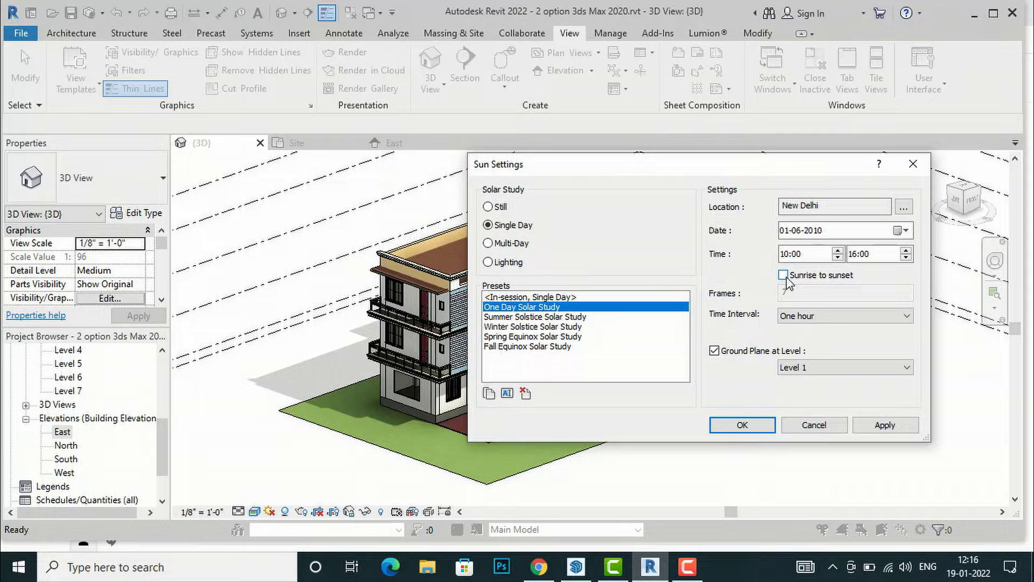
pyautogui.click(784, 276)
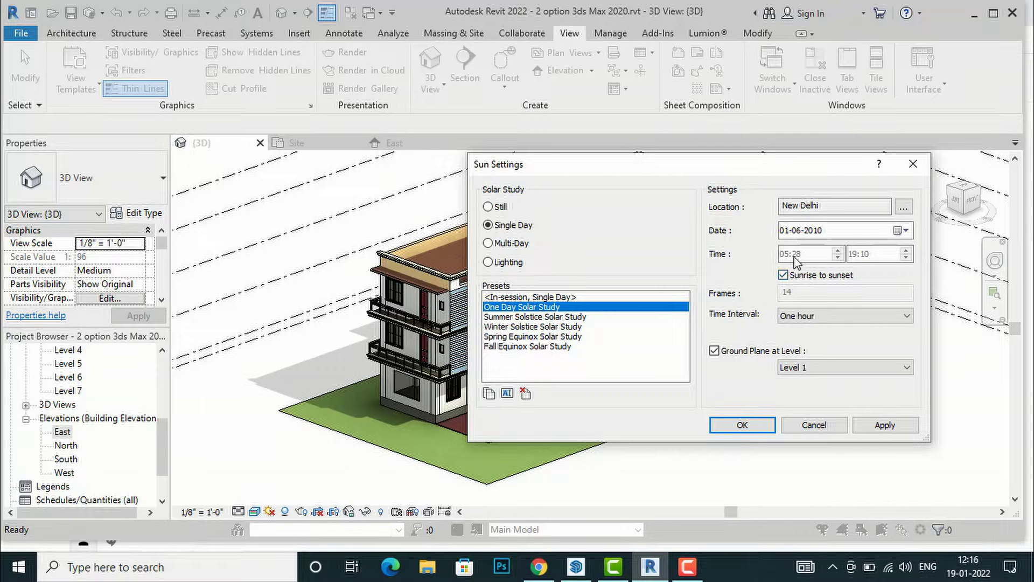
pyautogui.click(905, 231)
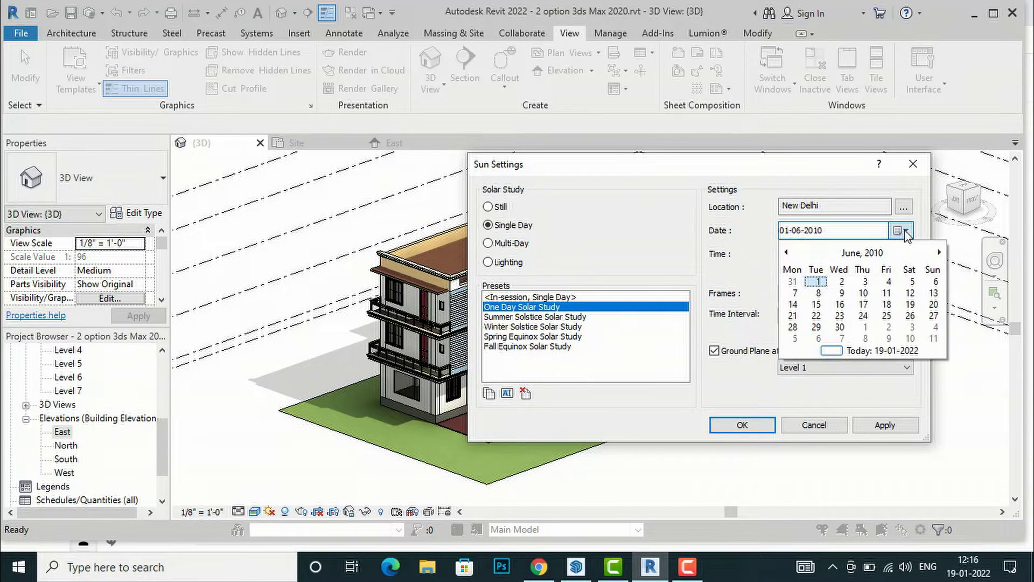
pyautogui.click(832, 352)
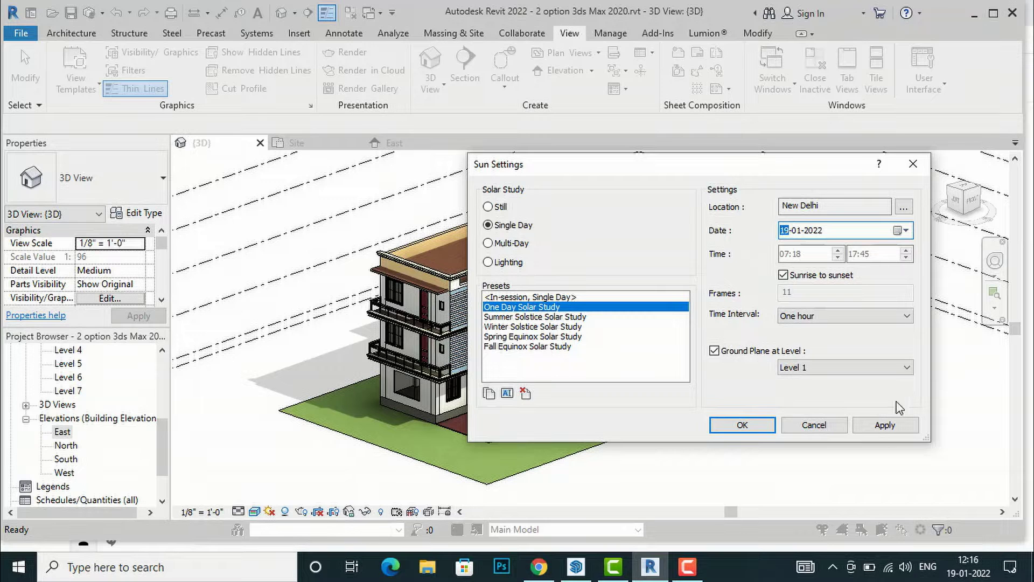
pyautogui.click(886, 427)
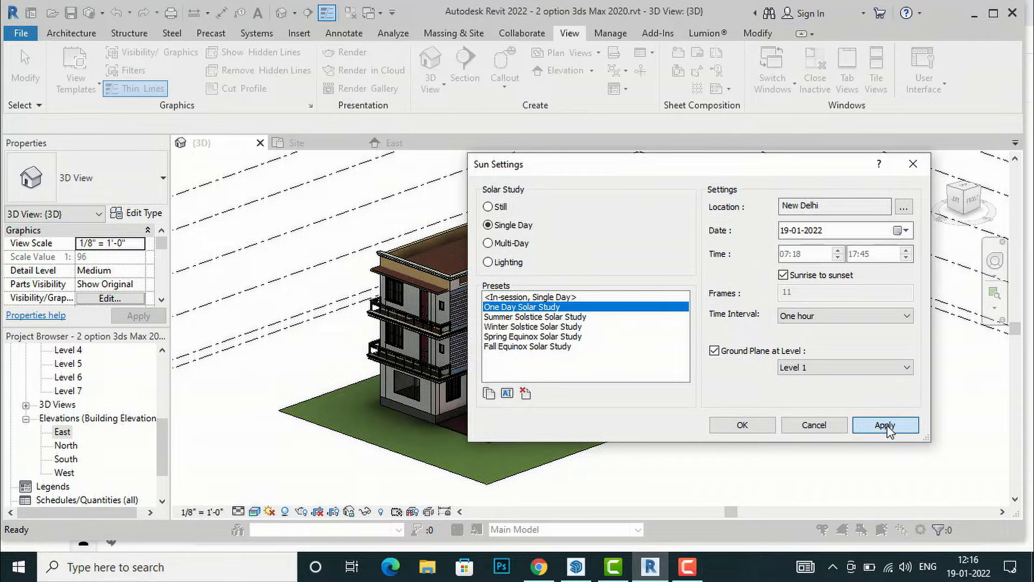
pyautogui.click(749, 431)
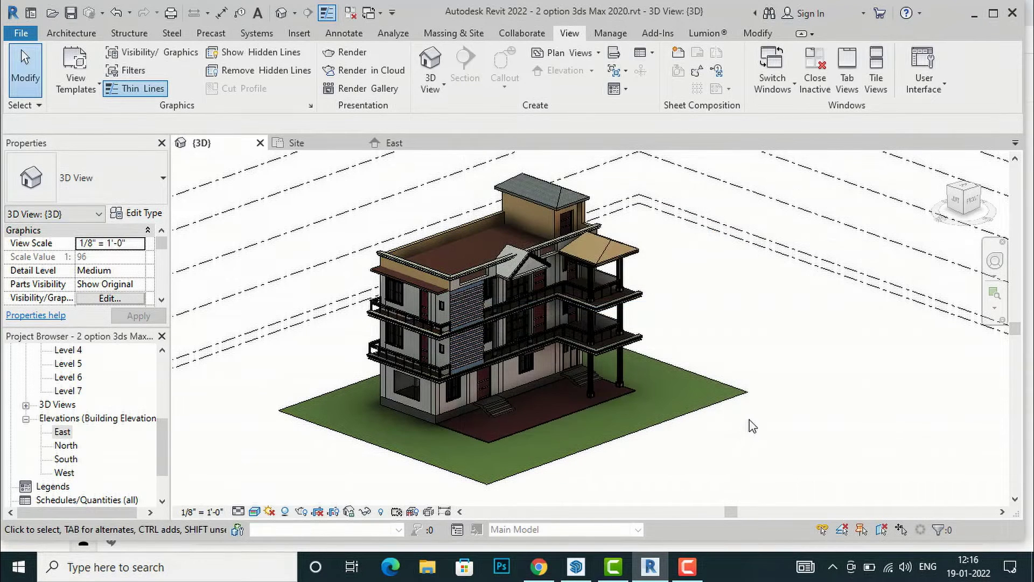
# - Display the sun path around the building in the 3D view
pyautogui.scroll(-5, 756, 417)
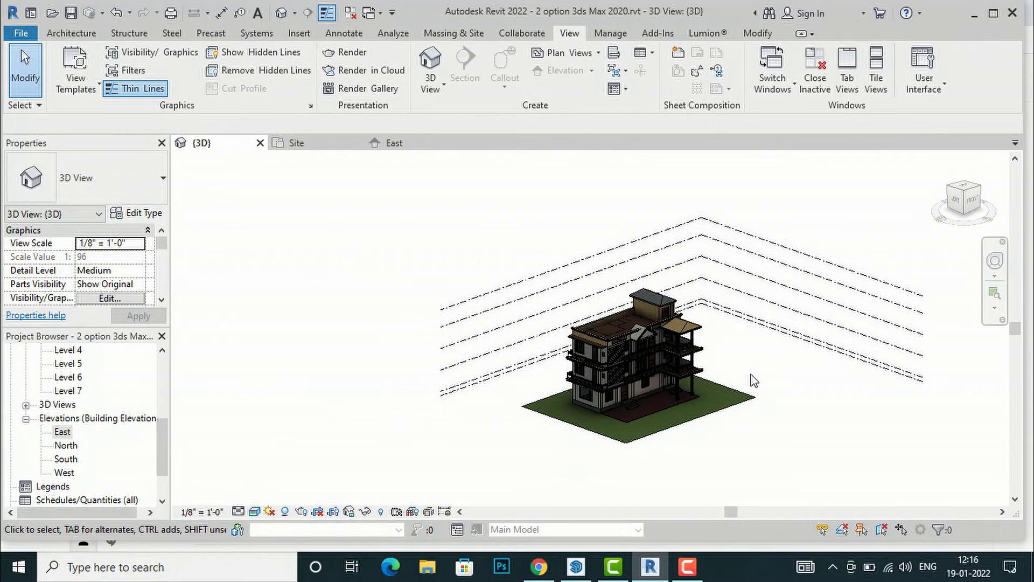
pyautogui.scroll(-2, 753, 381)
pyautogui.click(270, 511)
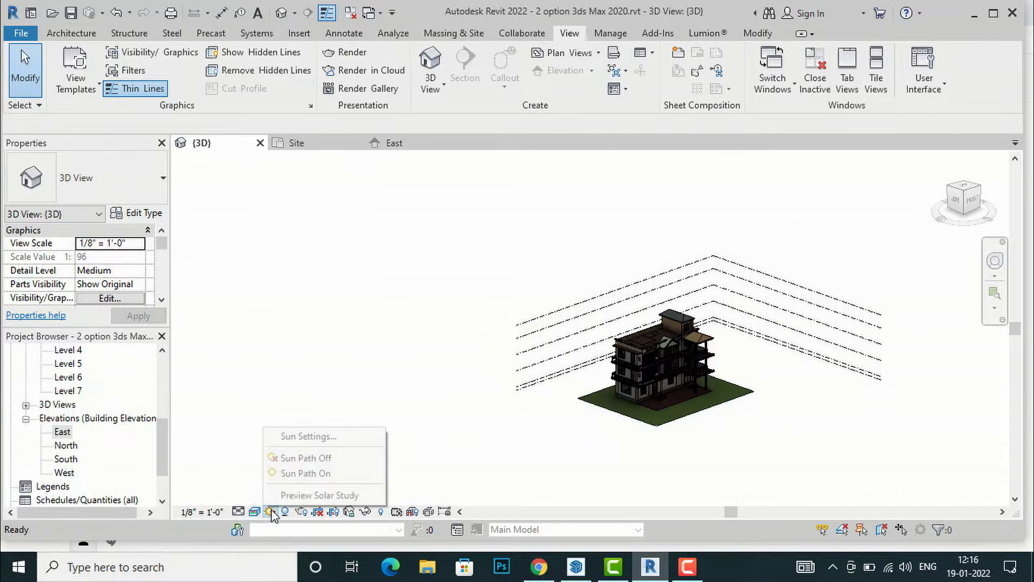
pyautogui.click(289, 473)
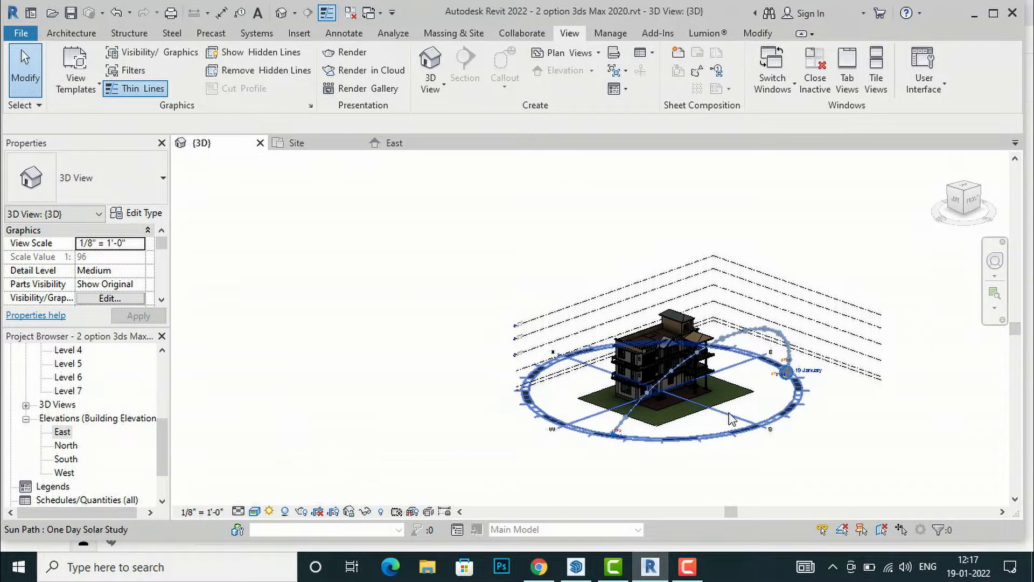
pyautogui.scroll(2, 681, 377)
pyautogui.scroll(2, 939, 358)
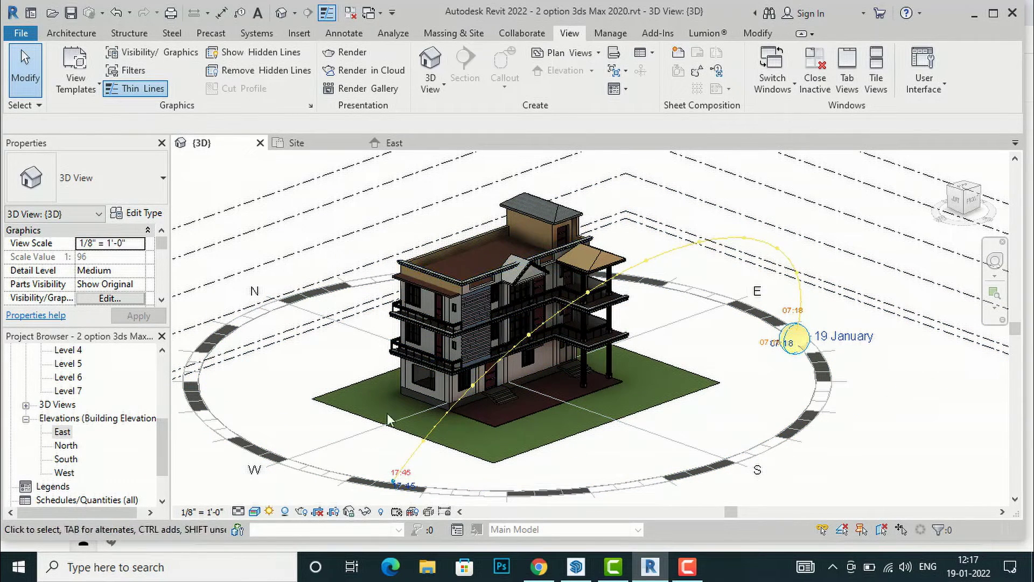
# - Set the start time of the solar study to 11:00 directly on the sun path
pyautogui.moveTo(833, 345)
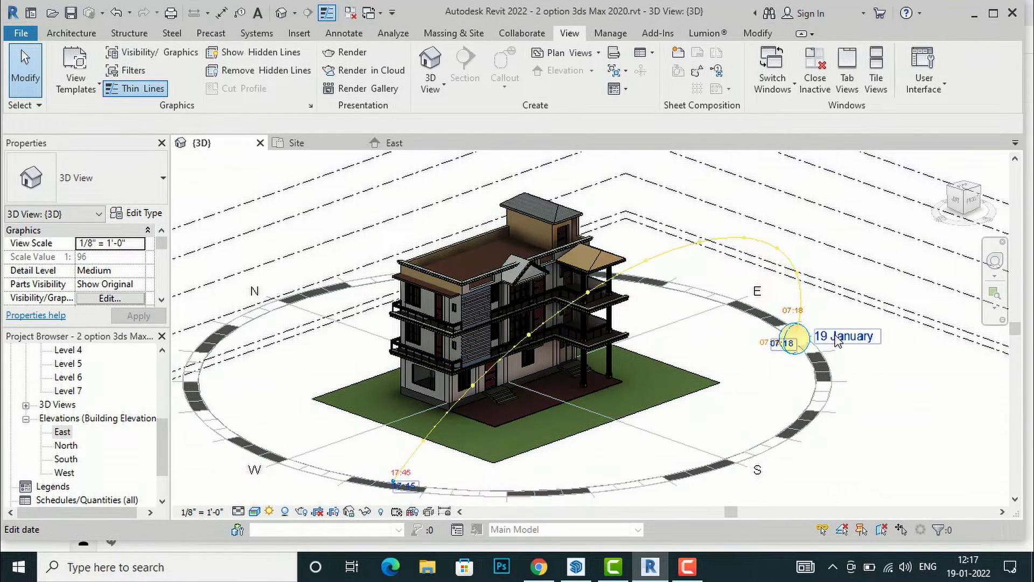
pyautogui.click(777, 346)
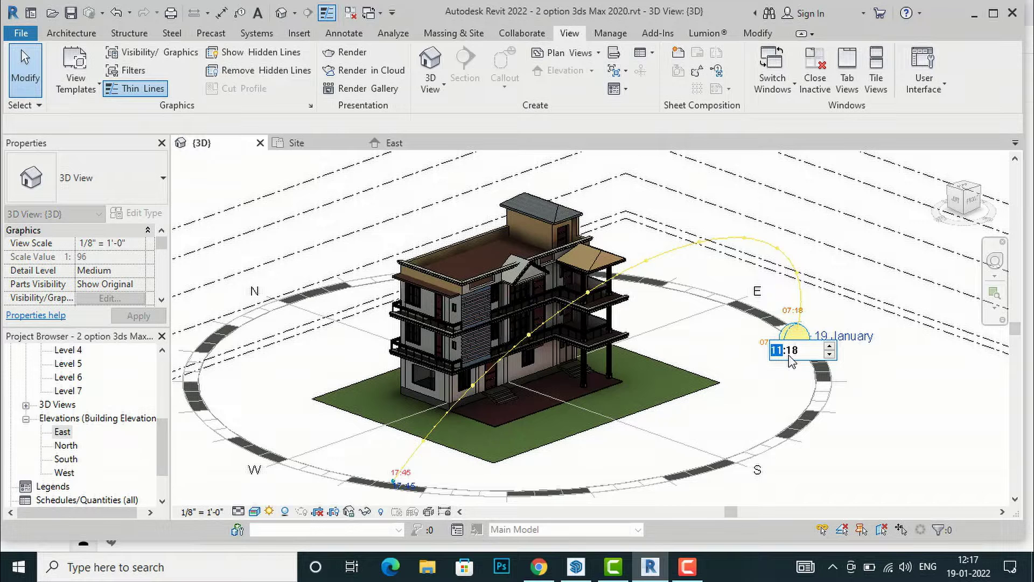
pyautogui.click(793, 356)
pyautogui.press('Return')
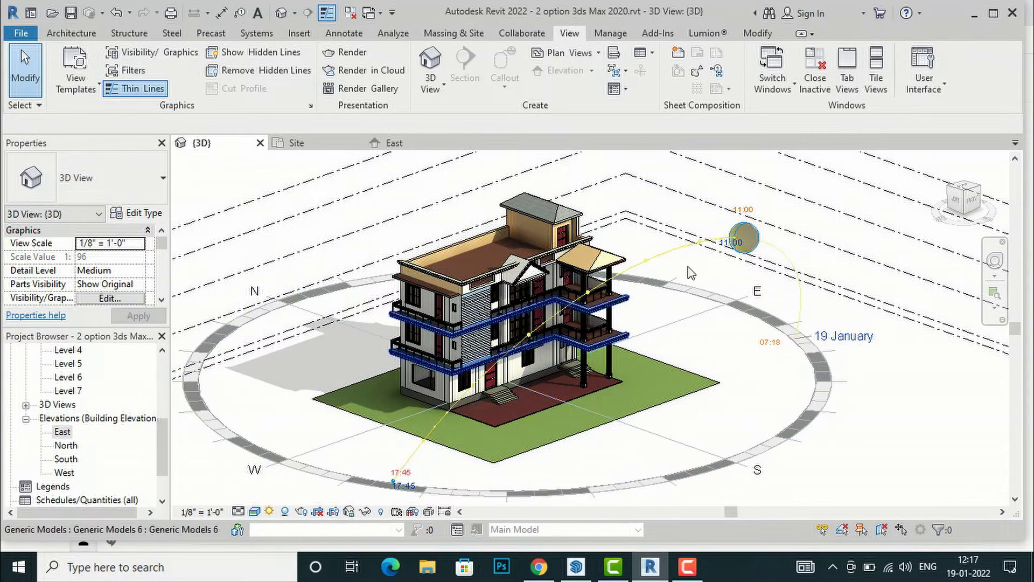
# - Begin exporting the solar study from the building's other side as an animation of all frames with a time and date stamp
pyautogui.moveTo(963, 207); pyautogui.dragTo(670, 212)
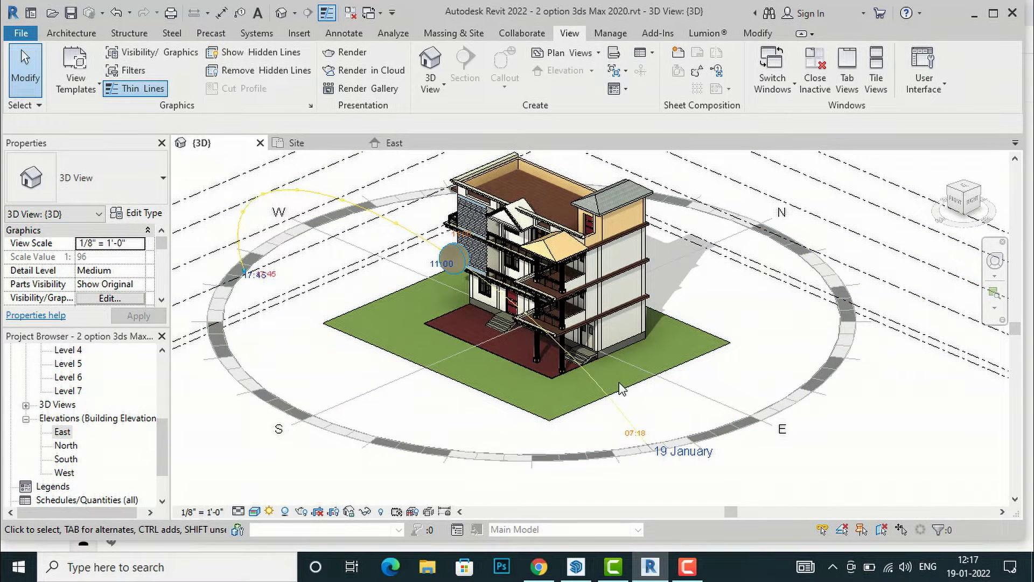
pyautogui.click(727, 204)
pyautogui.press('Escape')
pyautogui.click(22, 33)
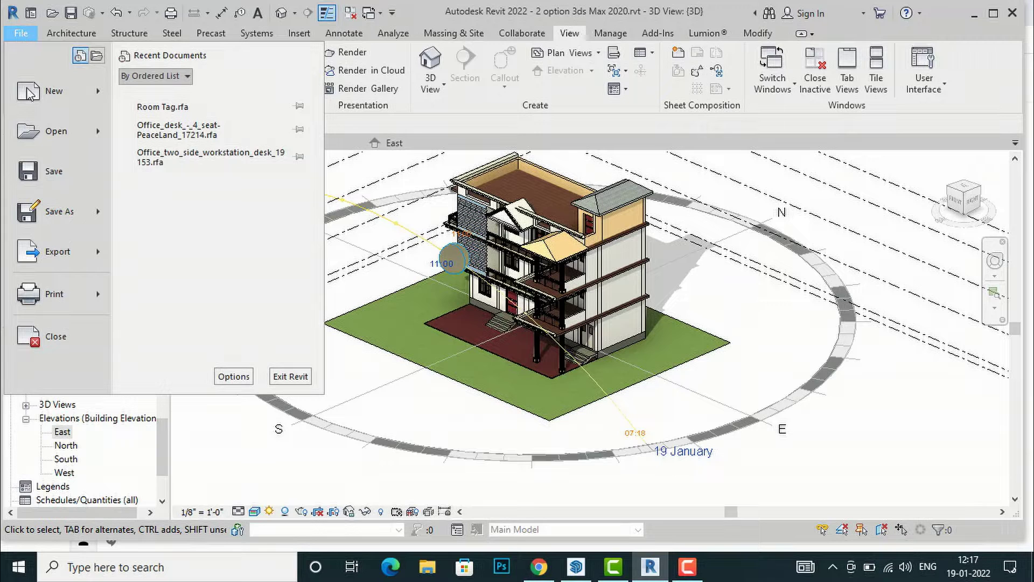
pyautogui.moveTo(59, 264)
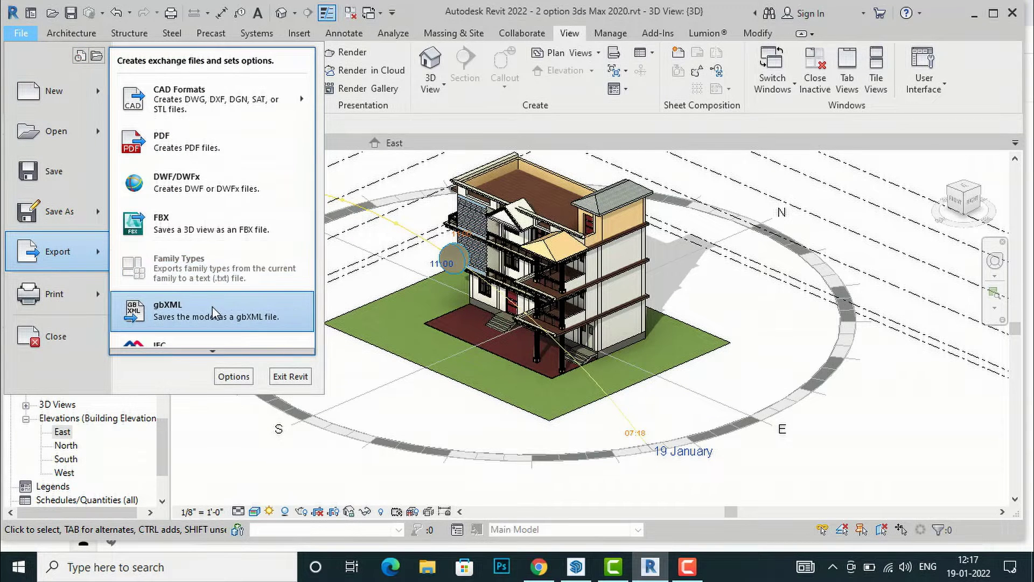
pyautogui.moveTo(212, 351)
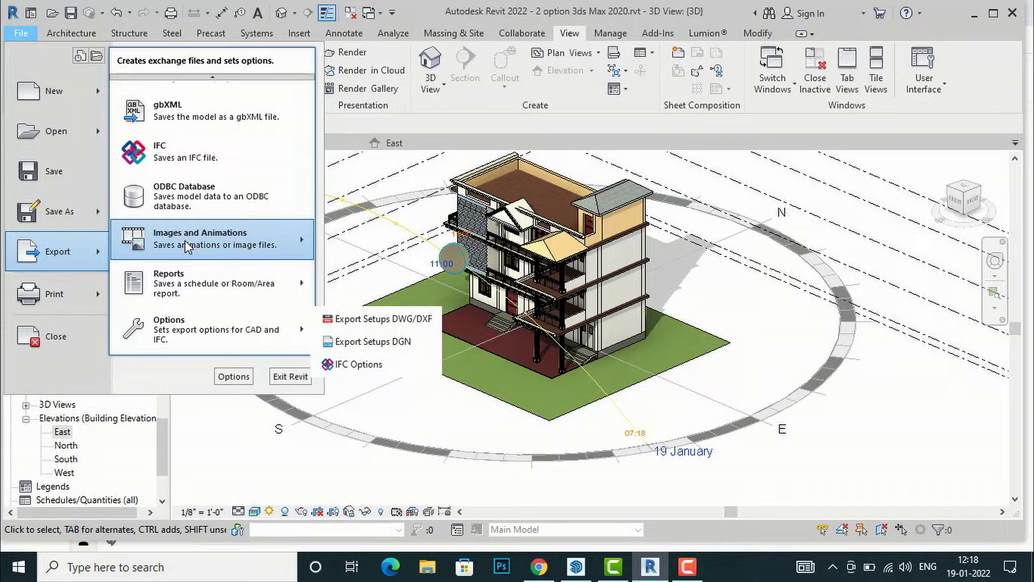
pyautogui.click(206, 244)
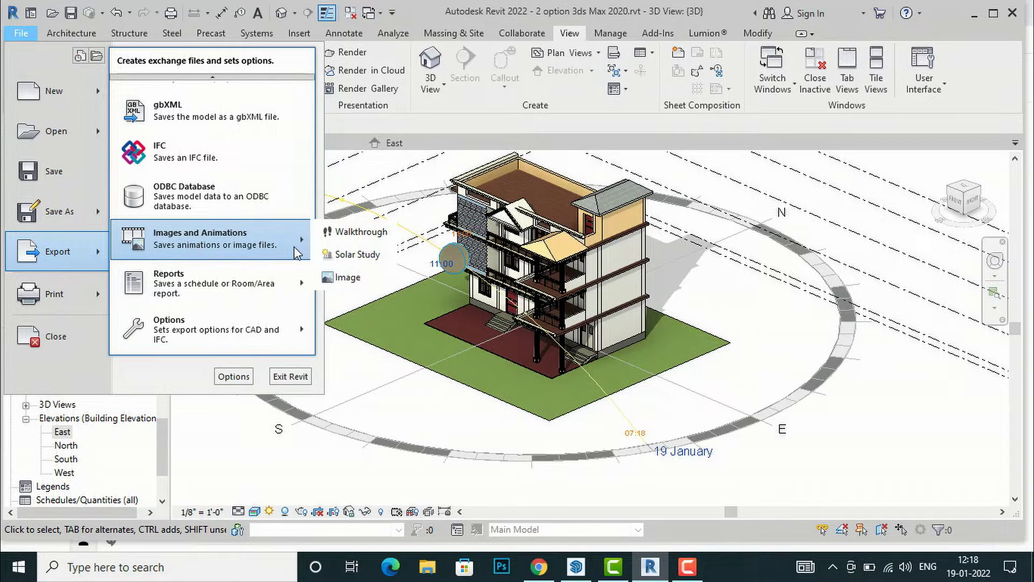
pyautogui.click(353, 261)
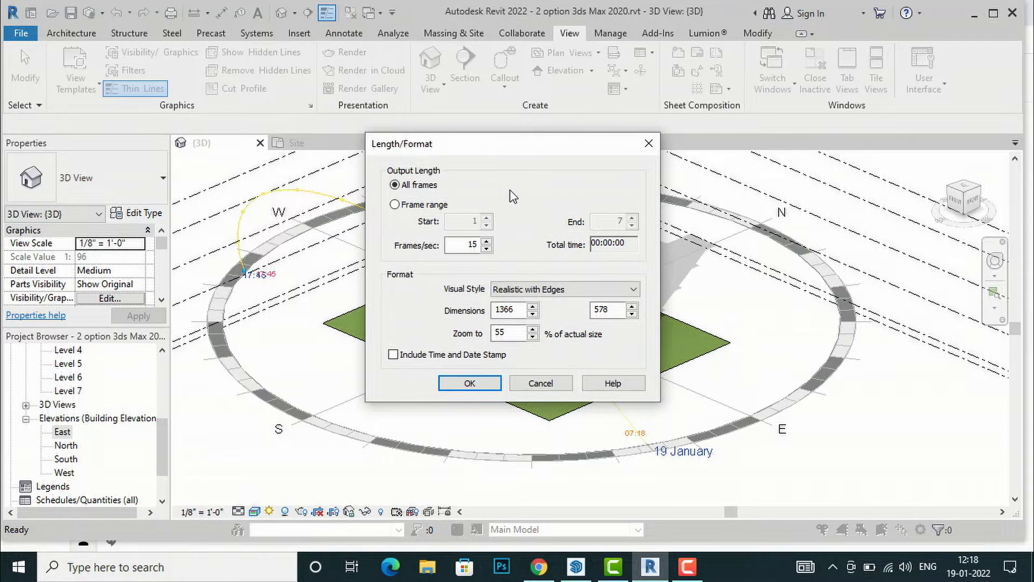
pyautogui.click(469, 245)
pyautogui.click(505, 311)
pyautogui.click(470, 383)
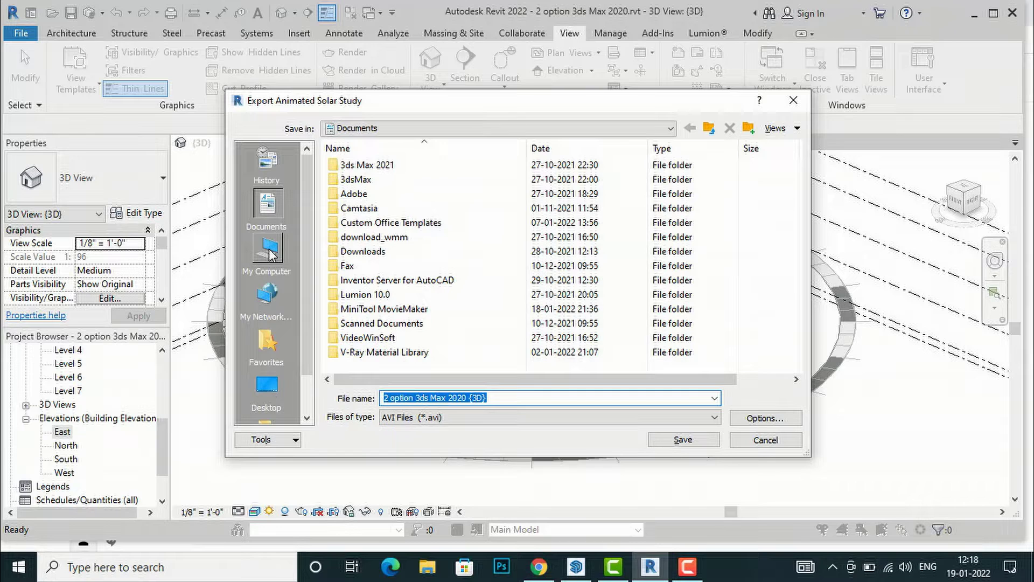
# - Save the solar study animation as an AVI file in Downloads, using Full Frames (Uncompressed) compression
pyautogui.click(279, 392)
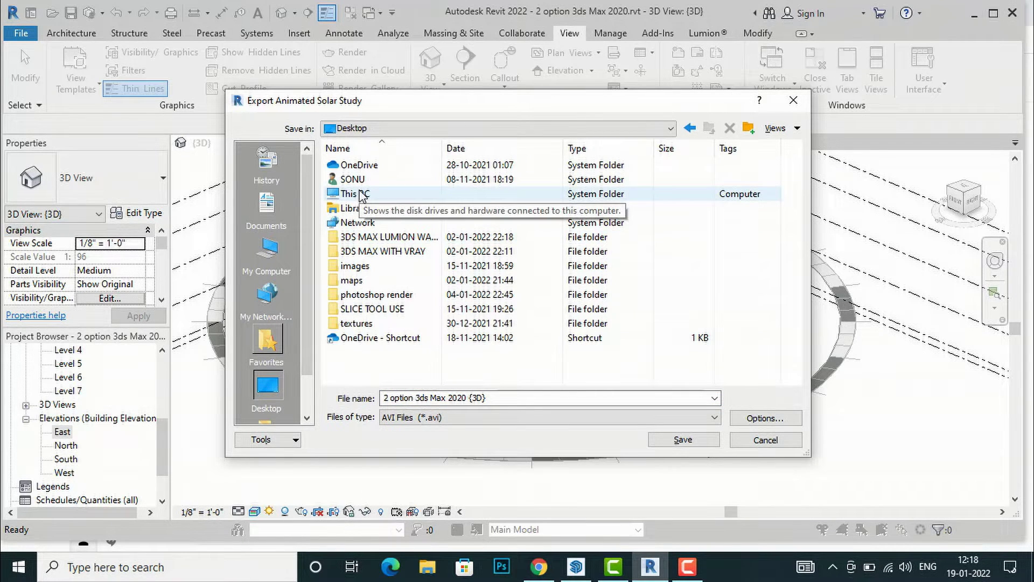
pyautogui.doubleClick(359, 194)
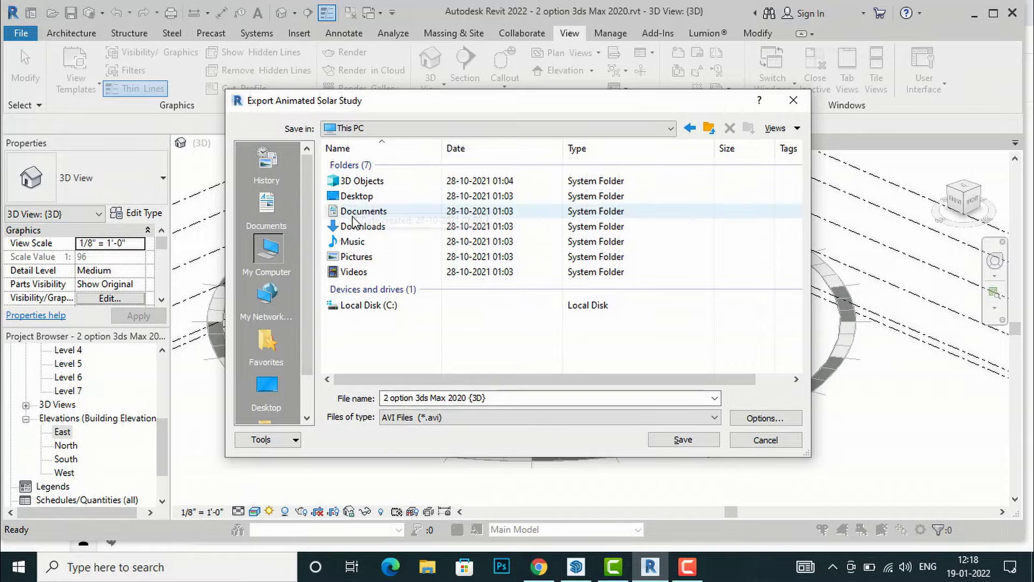
pyautogui.click(362, 226)
pyautogui.click(689, 443)
pyautogui.click(689, 444)
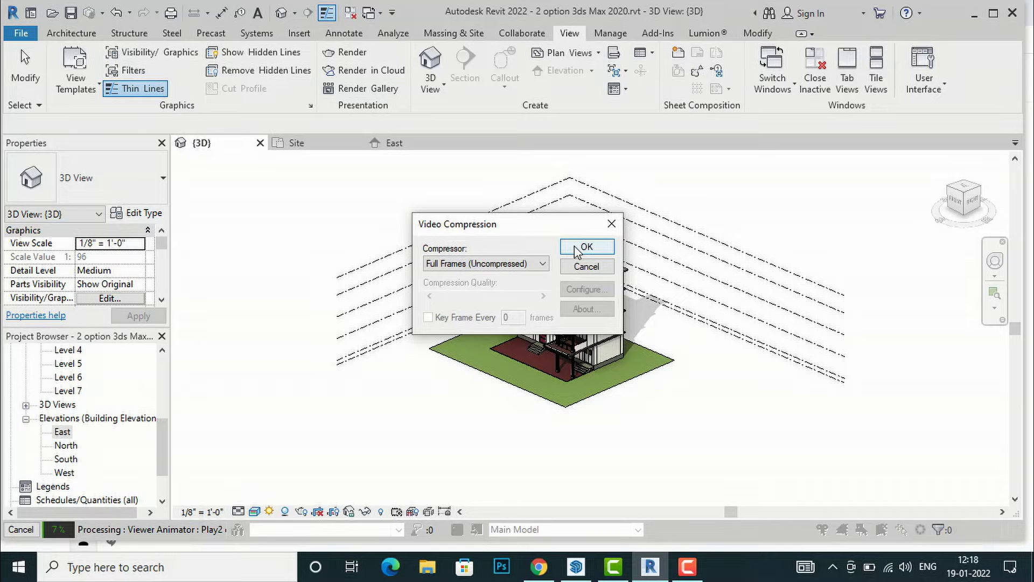
pyautogui.click(586, 247)
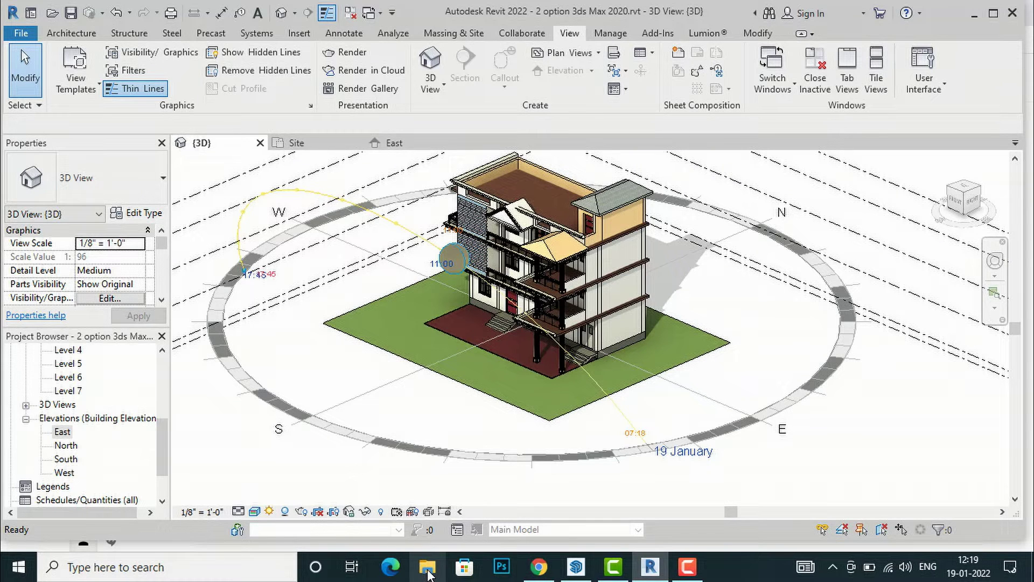
# - Switch to File Explorer and play the exported "2 option 3ds Max 2020 {3D}.avi" from Downloads
pyautogui.click(427, 566)
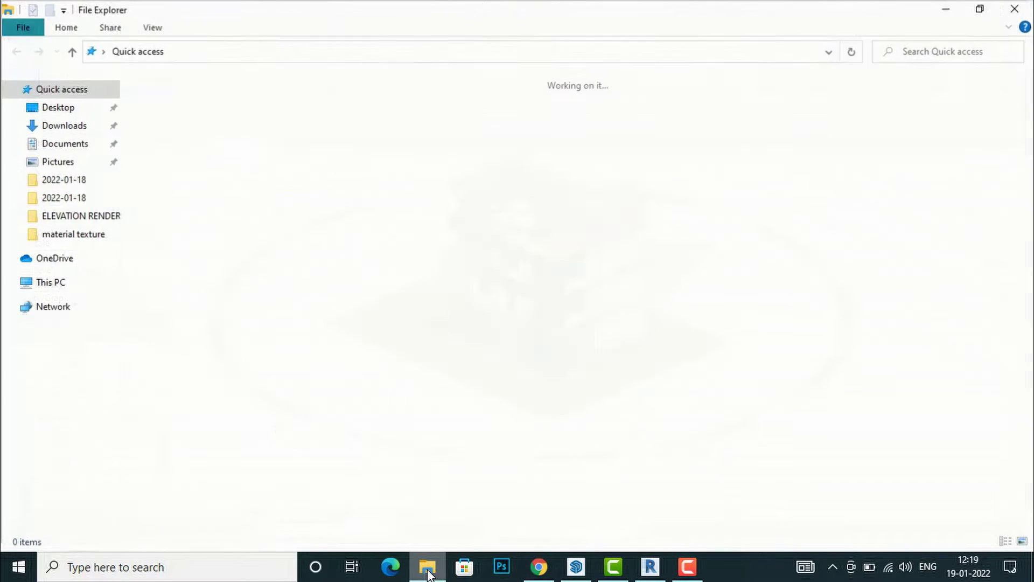
pyautogui.click(57, 126)
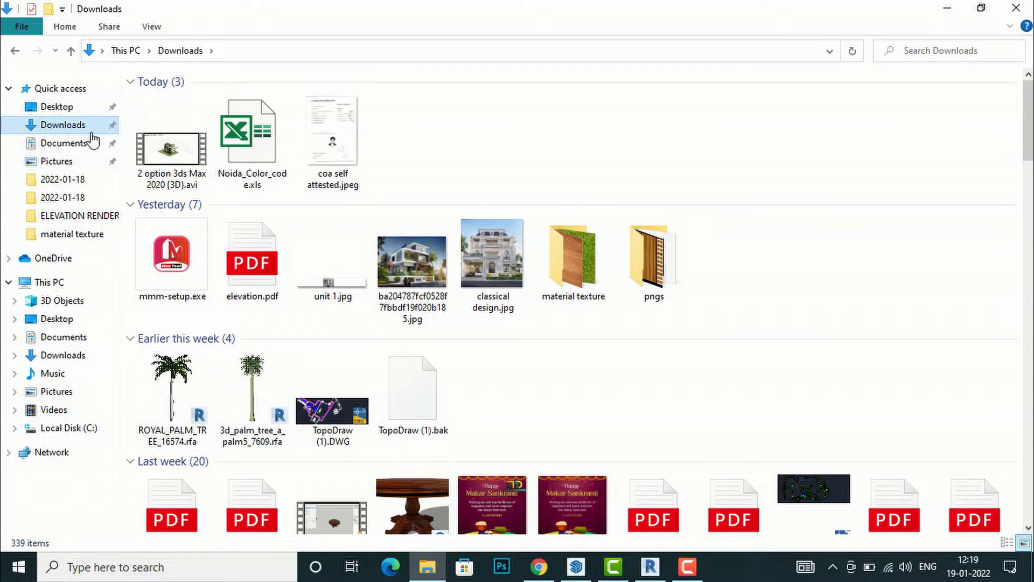
pyautogui.doubleClick(161, 162)
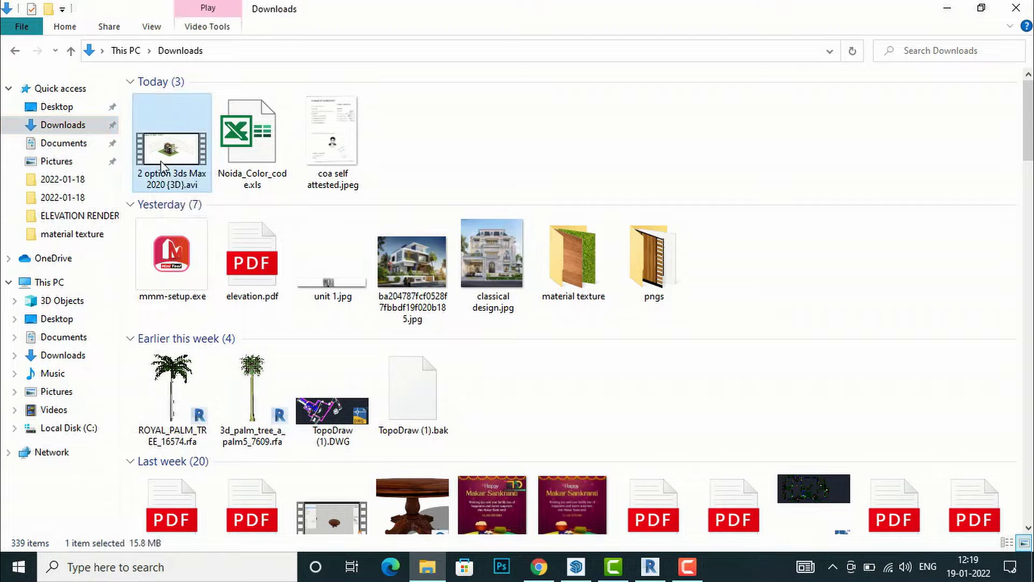
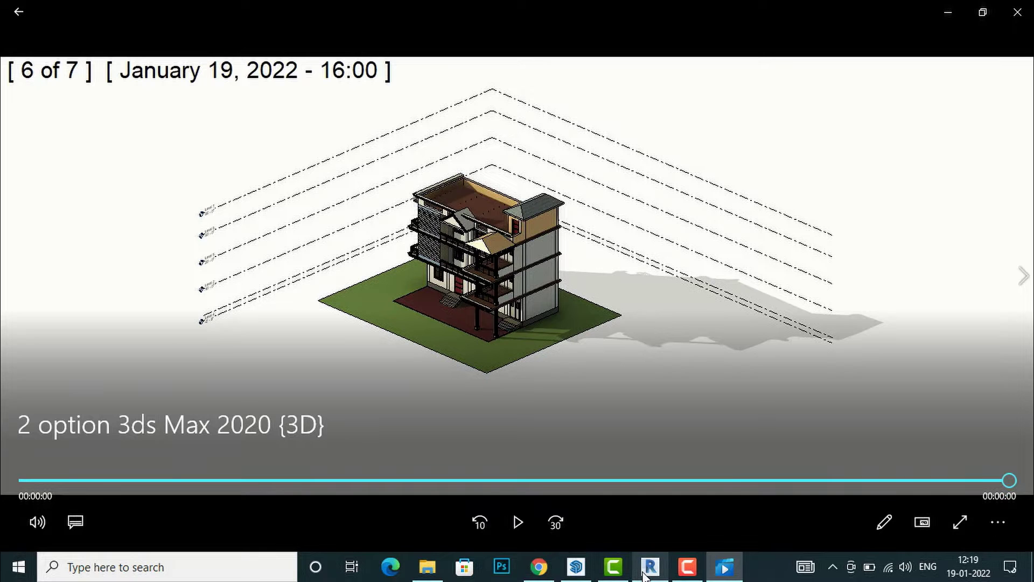
# - Switch back to Revit and start another export of the solar study as an animation
pyautogui.click(644, 575)
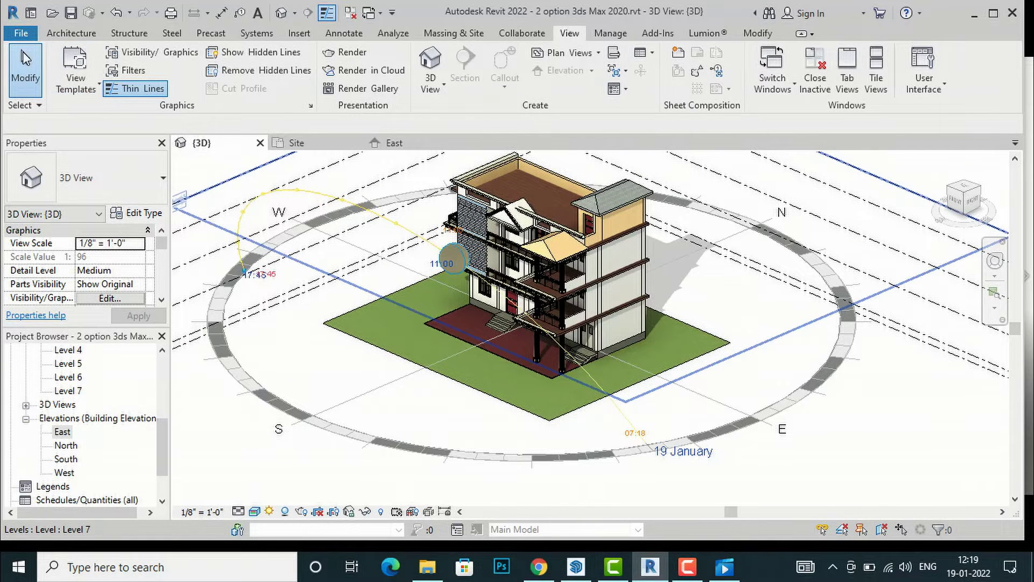
pyautogui.click(21, 33)
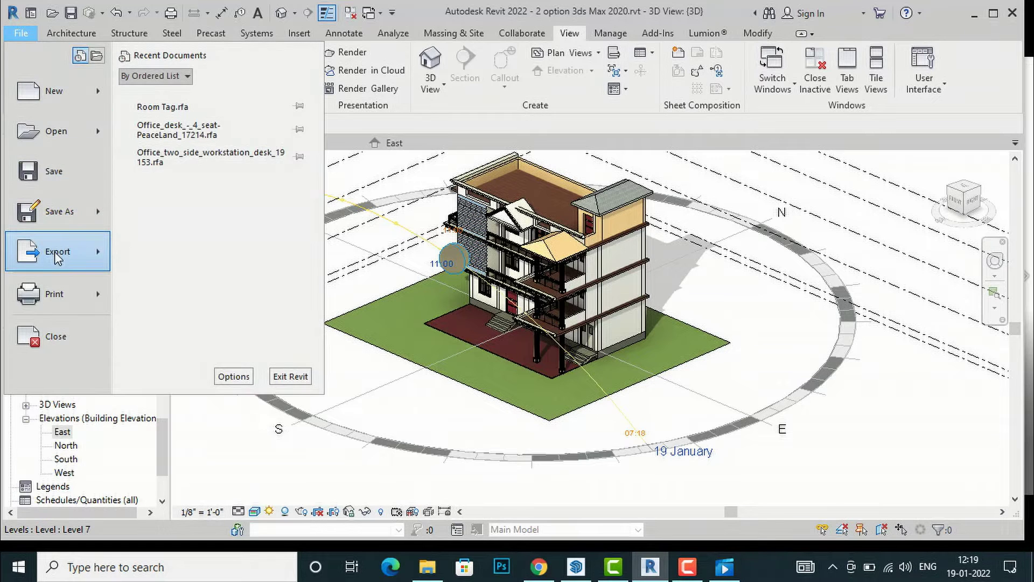
pyautogui.moveTo(59, 258)
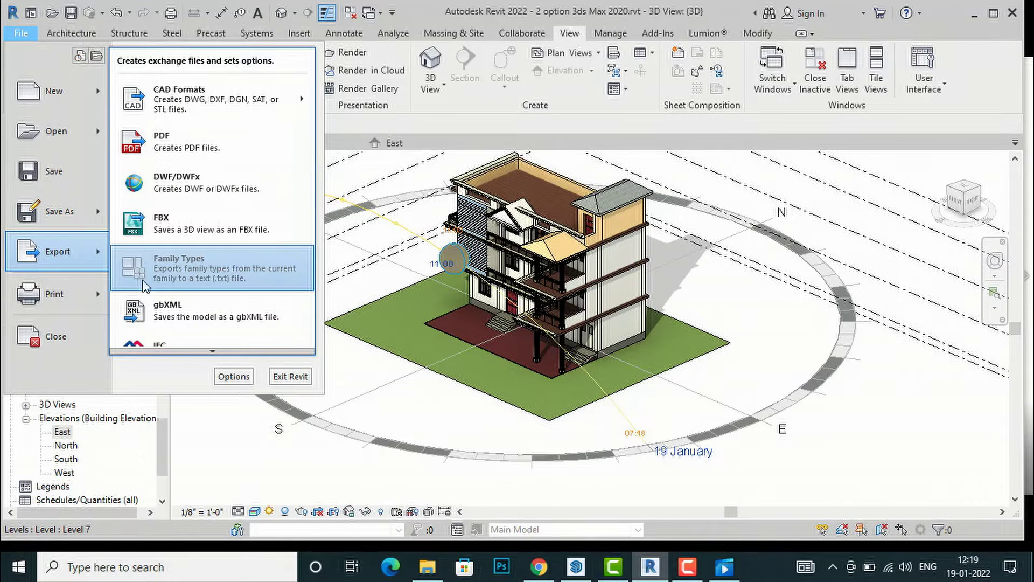
pyautogui.click(212, 350)
pyautogui.moveTo(211, 350)
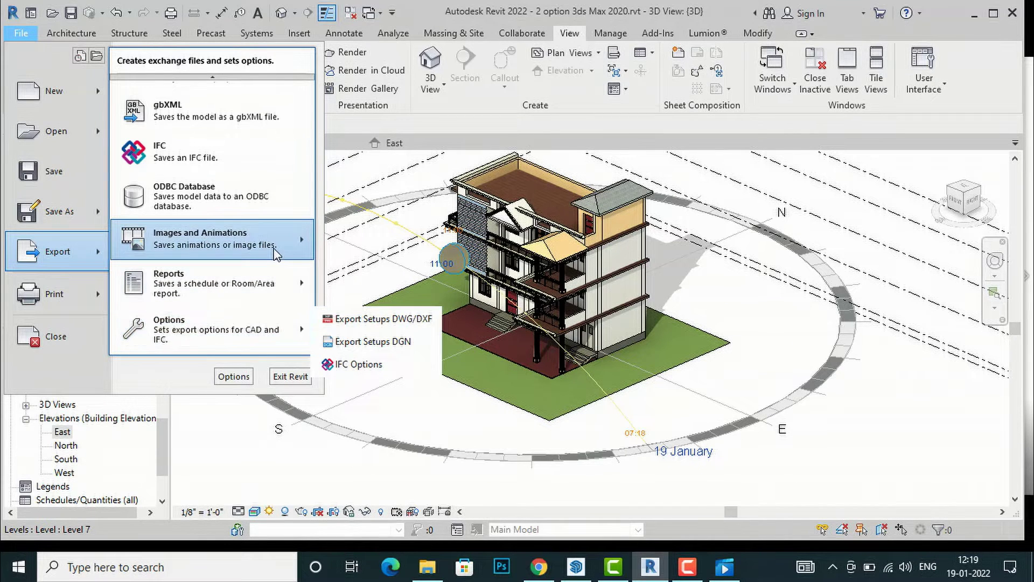
pyautogui.moveTo(314, 252)
pyautogui.click(364, 257)
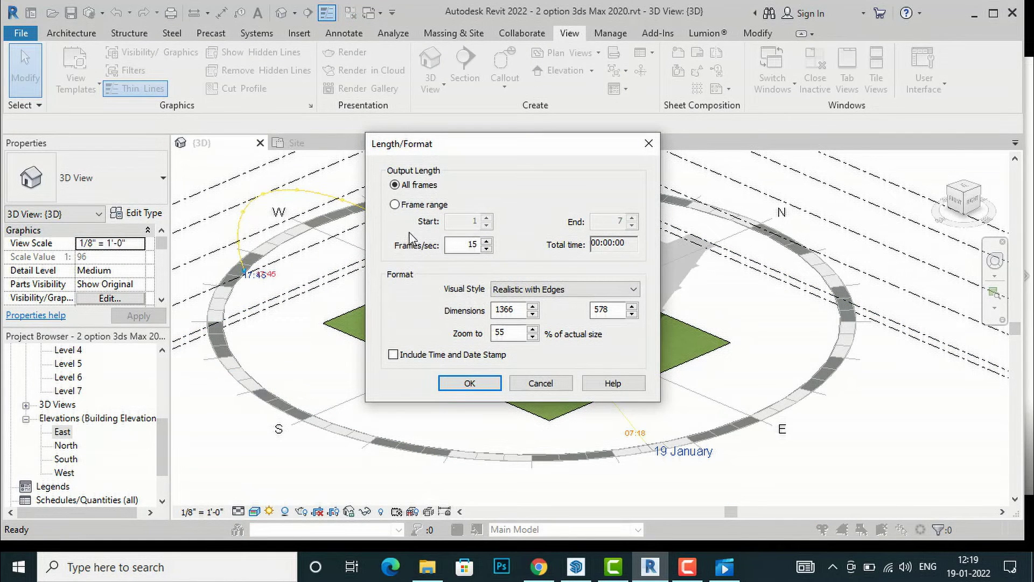
# - Set the animation to frame range 1 to 7 at 7 frames/sec, Realistic with Edges, 85% zoom, with a time and date stamp
pyautogui.click(396, 206)
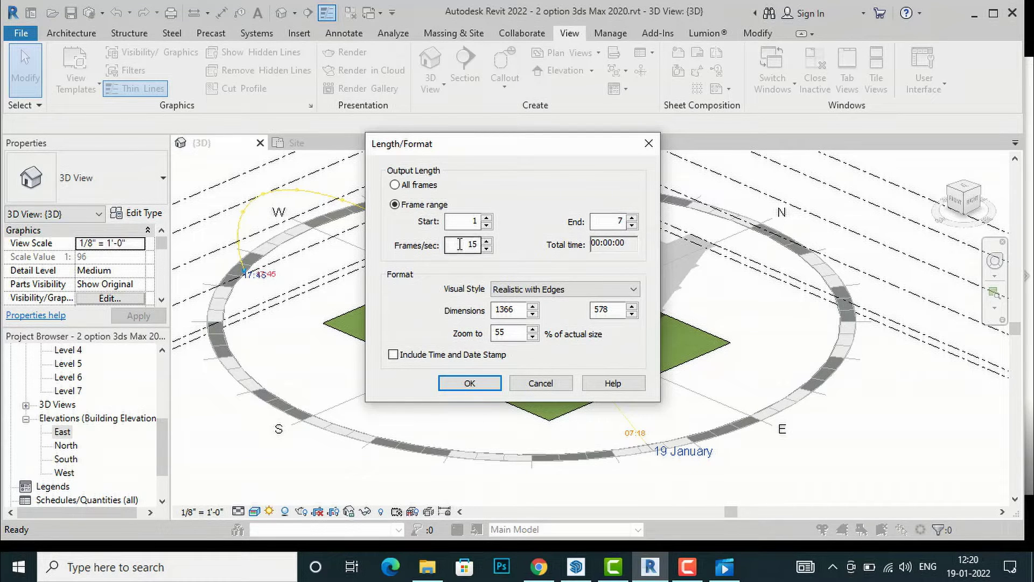
pyautogui.moveTo(460, 244); pyautogui.dragTo(506, 244)
pyautogui.write('7')
pyautogui.click(526, 290)
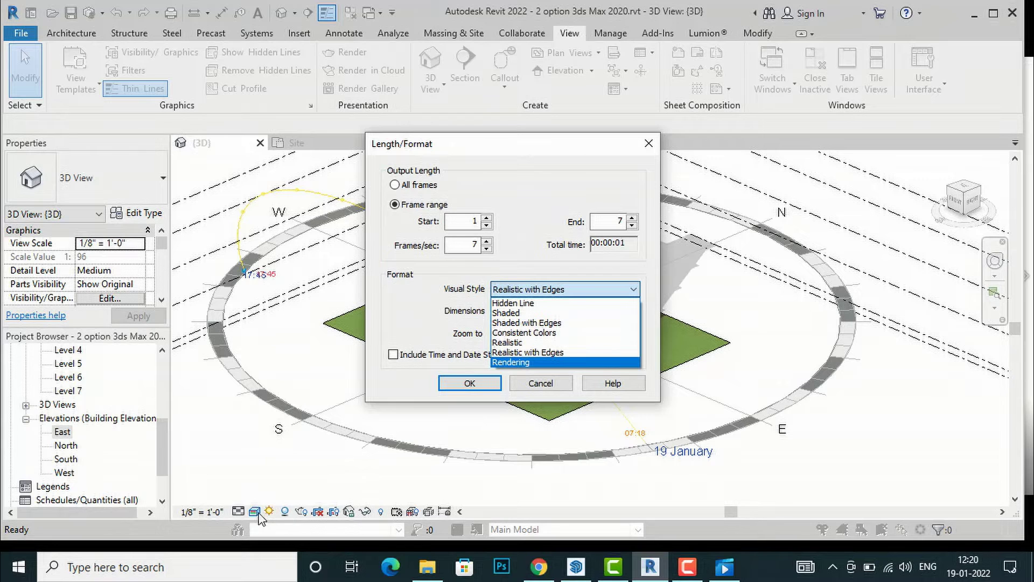
pyautogui.click(547, 354)
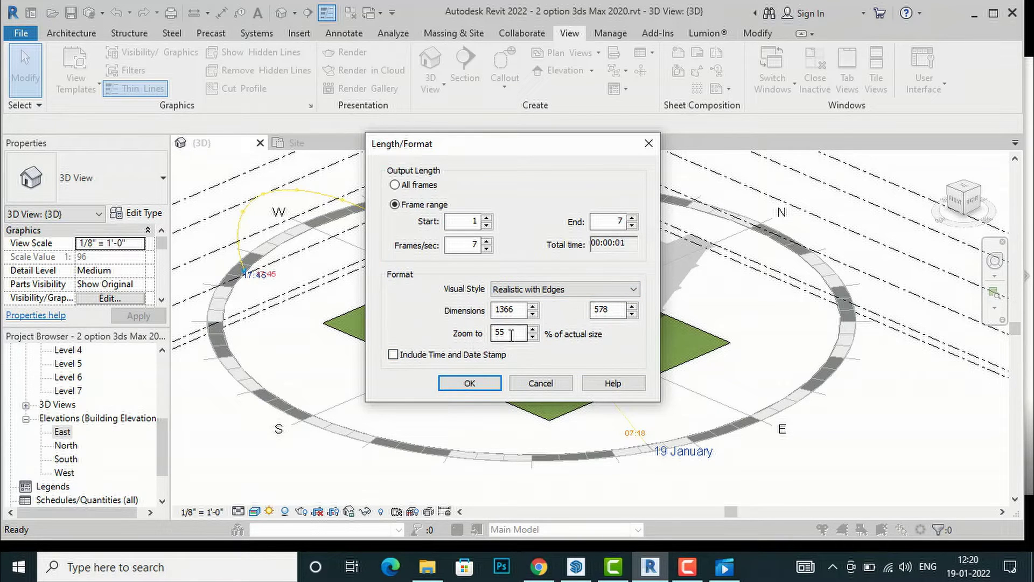
pyautogui.moveTo(511, 332); pyautogui.dragTo(484, 332)
pyautogui.click(392, 354)
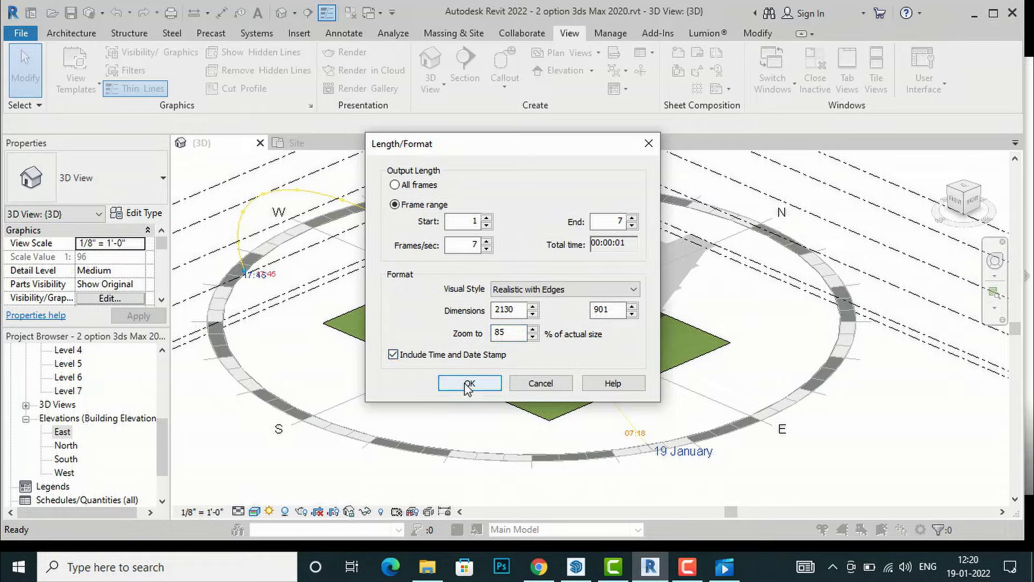
pyautogui.click(466, 383)
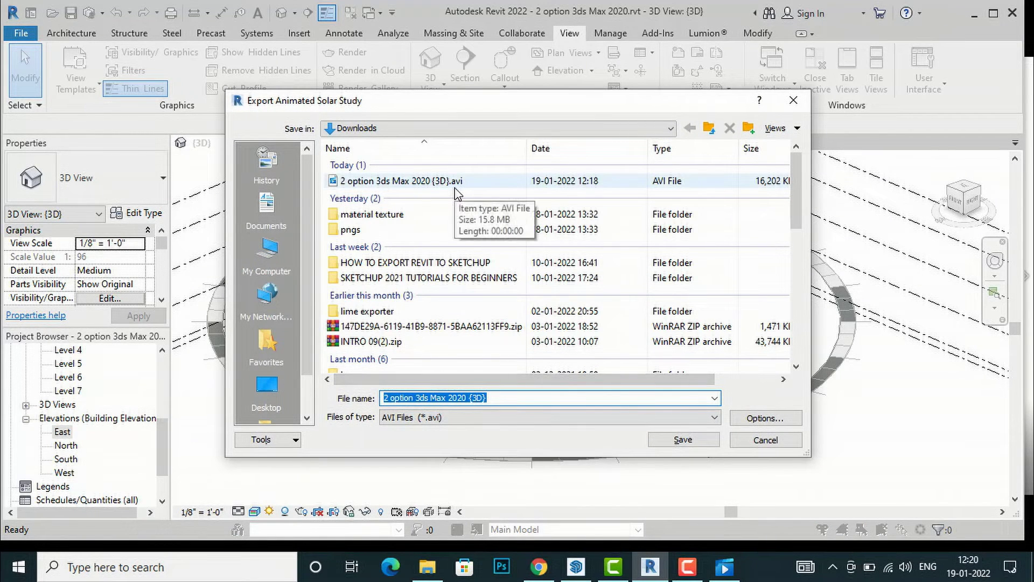
# - Save the animation in Downloads as "AAA 2 option 3ds Max 2020 {3D}" in AVI format with Full Frames (Uncompressed) compression
pyautogui.click(386, 398)
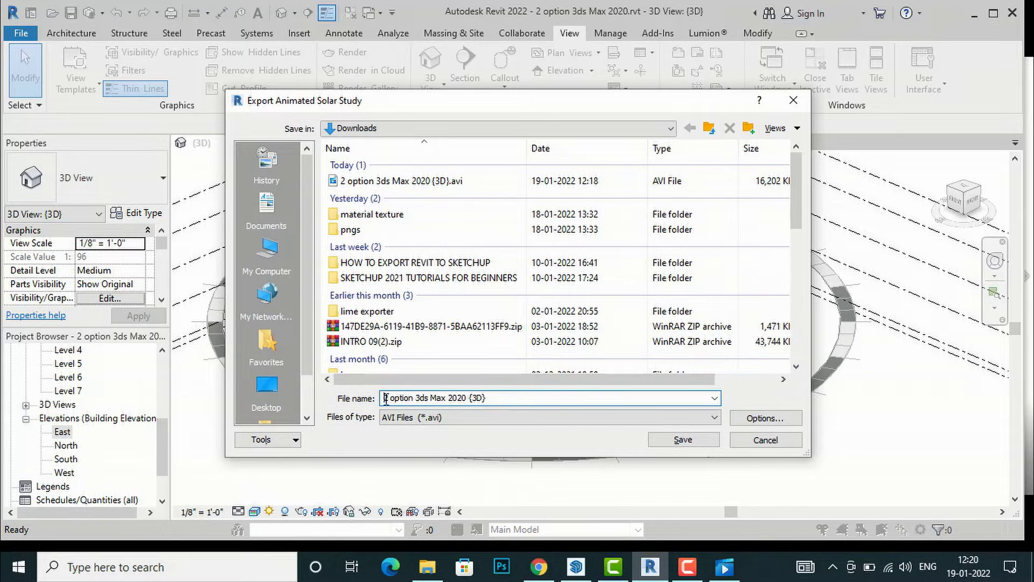
pyautogui.write('AAA')
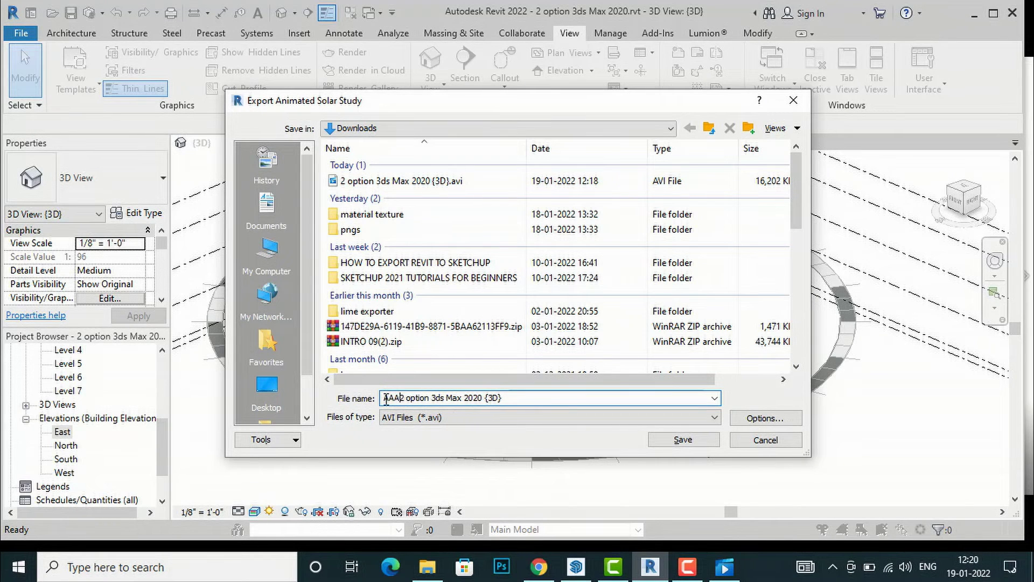
pyautogui.click(682, 440)
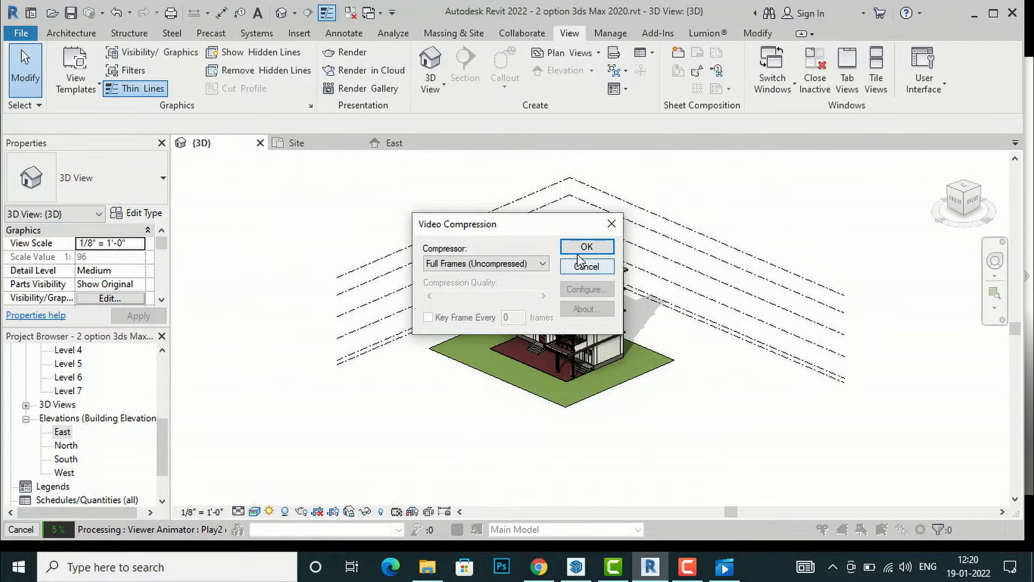
pyautogui.click(585, 249)
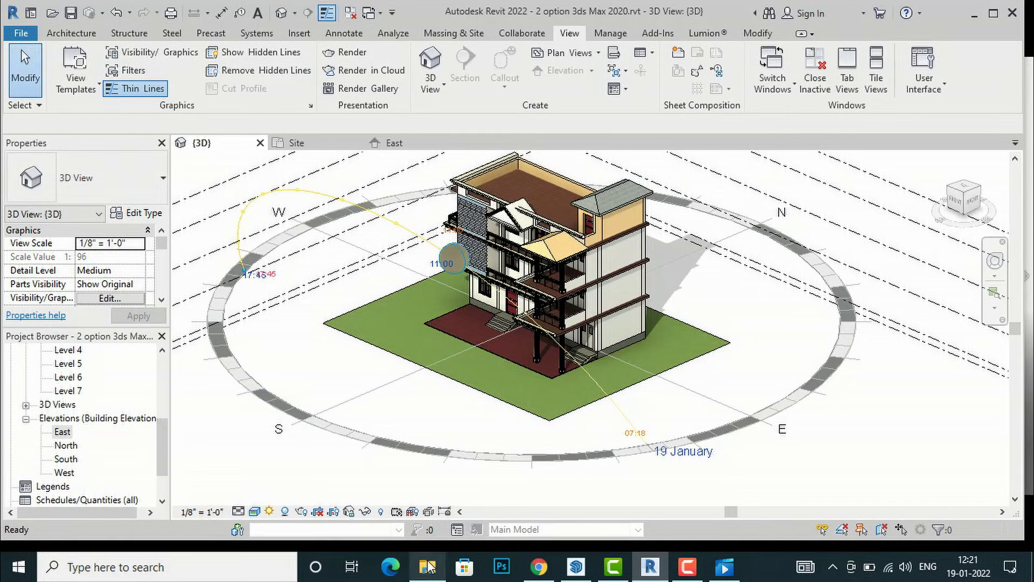
# - Switch to File Explorer and play "AAA 2 option 3ds Max 2020 {3D}.avi" from Downloads, replaying it before leaving full screen
pyautogui.moveTo(428, 565)
pyautogui.click(423, 507)
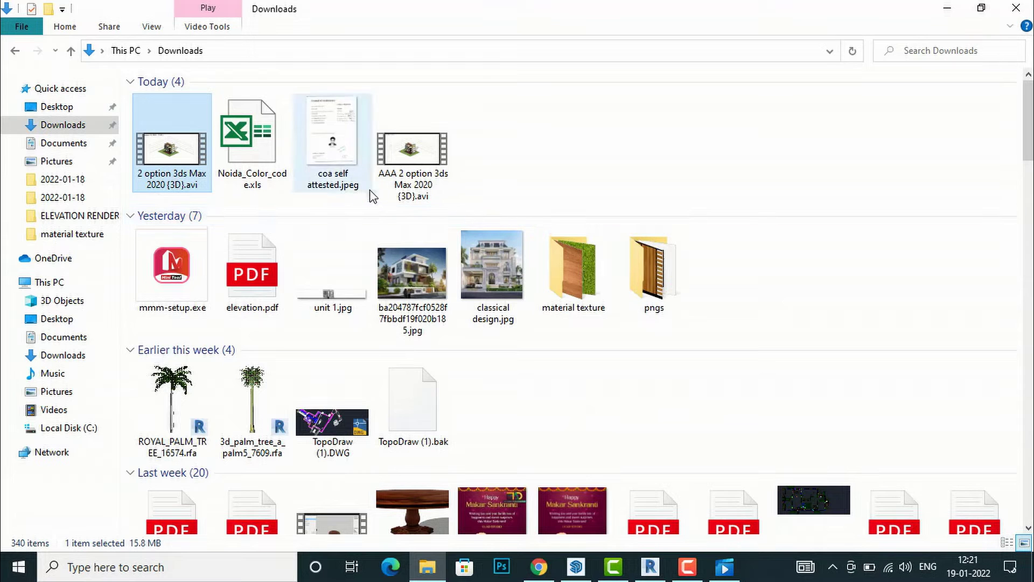
pyautogui.doubleClick(408, 190)
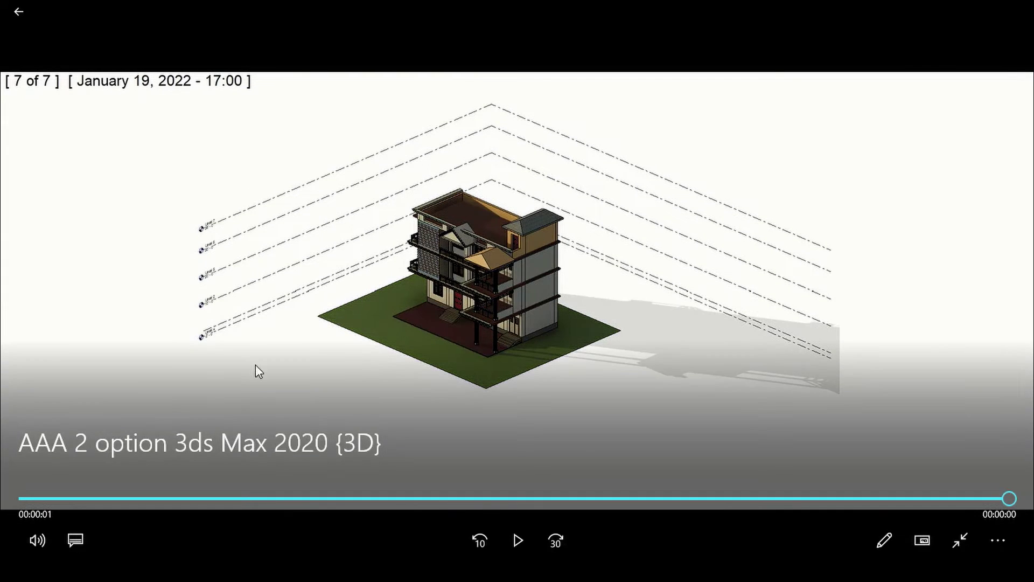
pyautogui.click(516, 540)
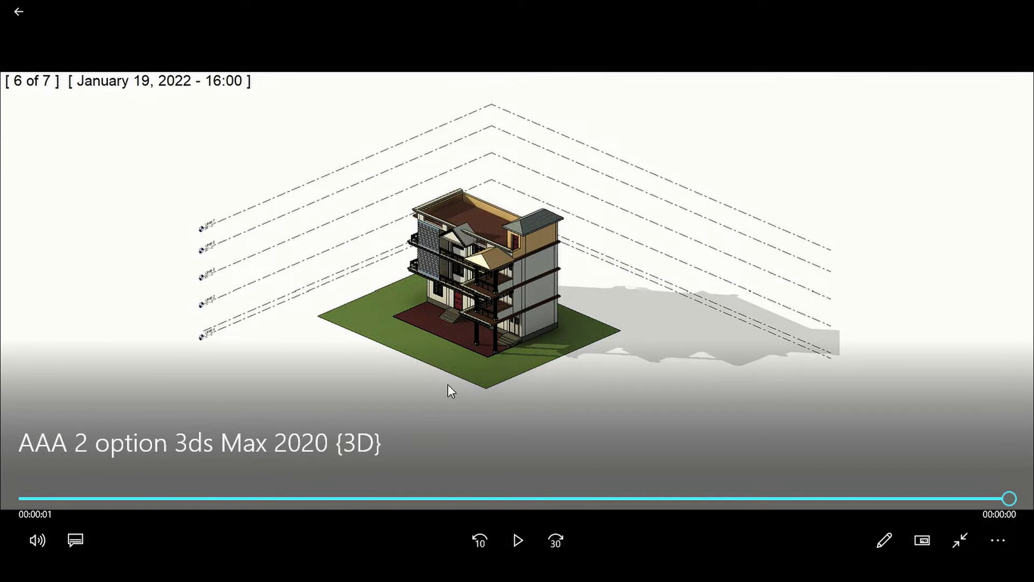
pyautogui.click(512, 539)
pyautogui.doubleClick(501, 384)
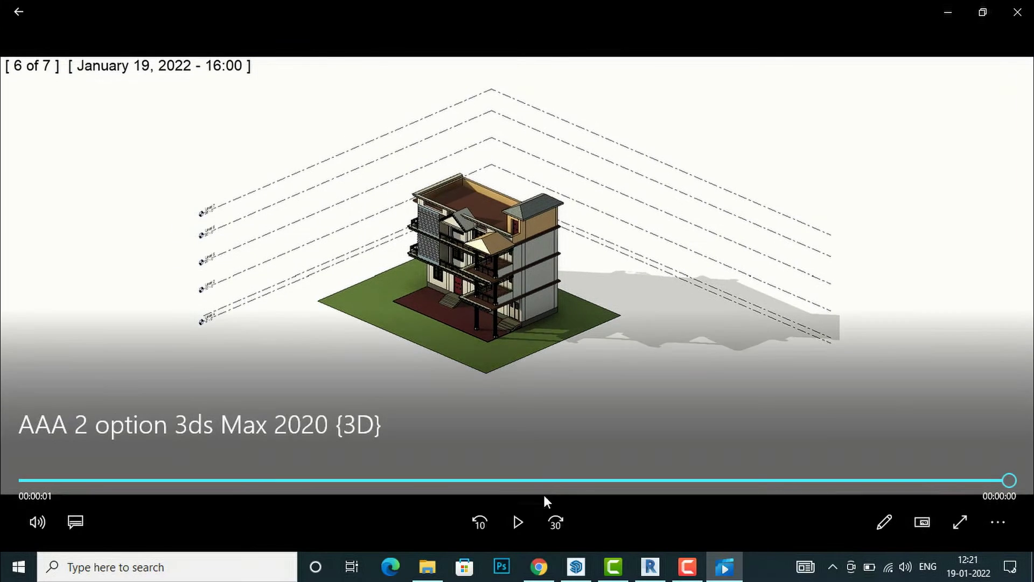
# - Switch to Revit and apply the Summer Solstice Solar Study preset in the sun settings, running from sunrise to sunset
pyautogui.click(655, 568)
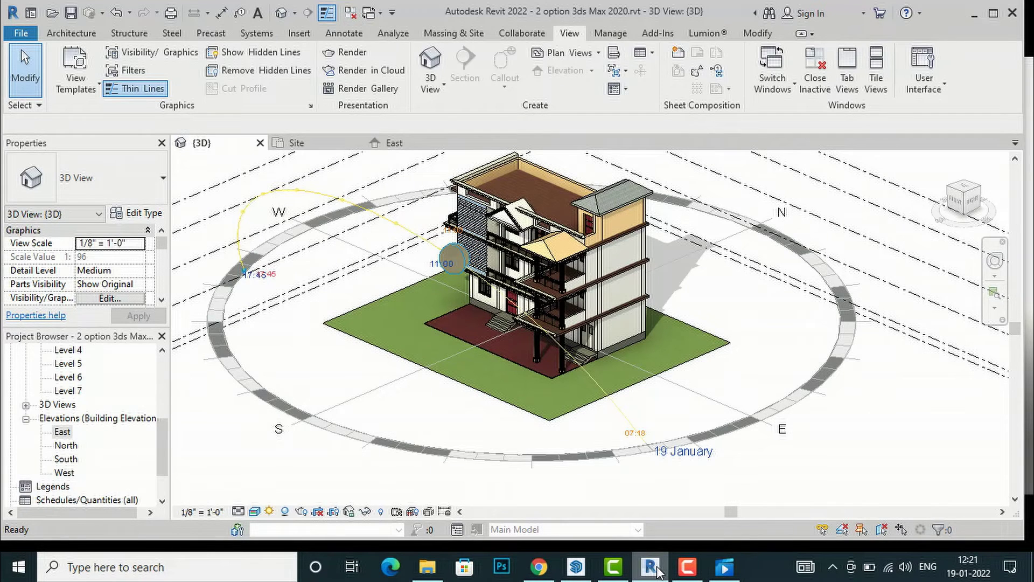
pyautogui.click(269, 511)
pyautogui.click(304, 437)
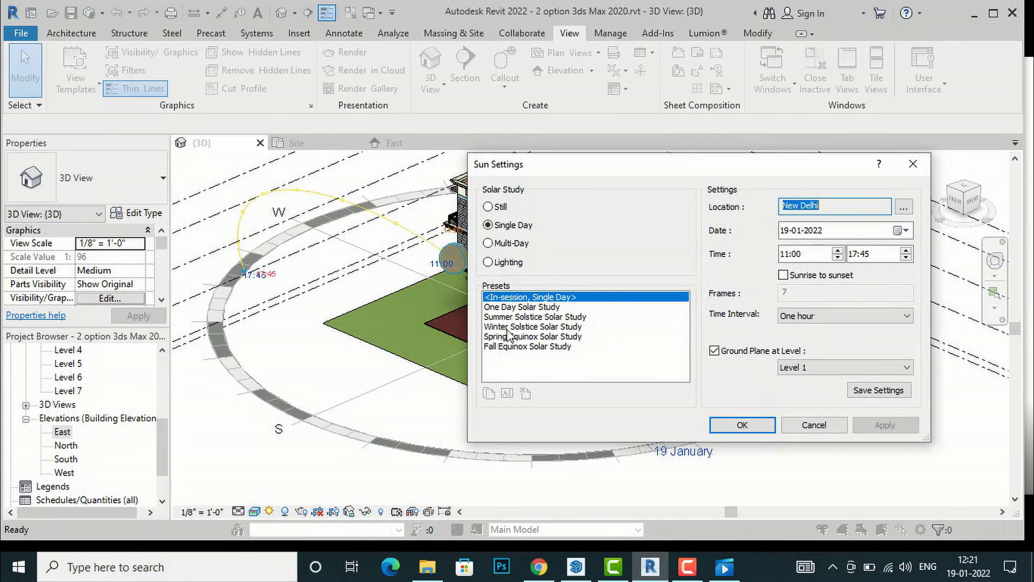
pyautogui.click(518, 317)
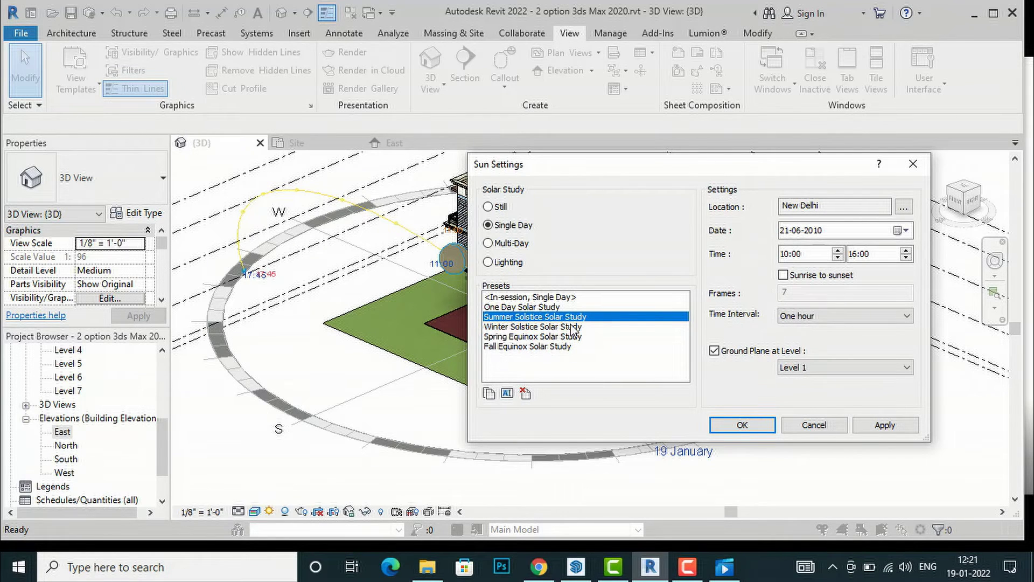
pyautogui.click(500, 328)
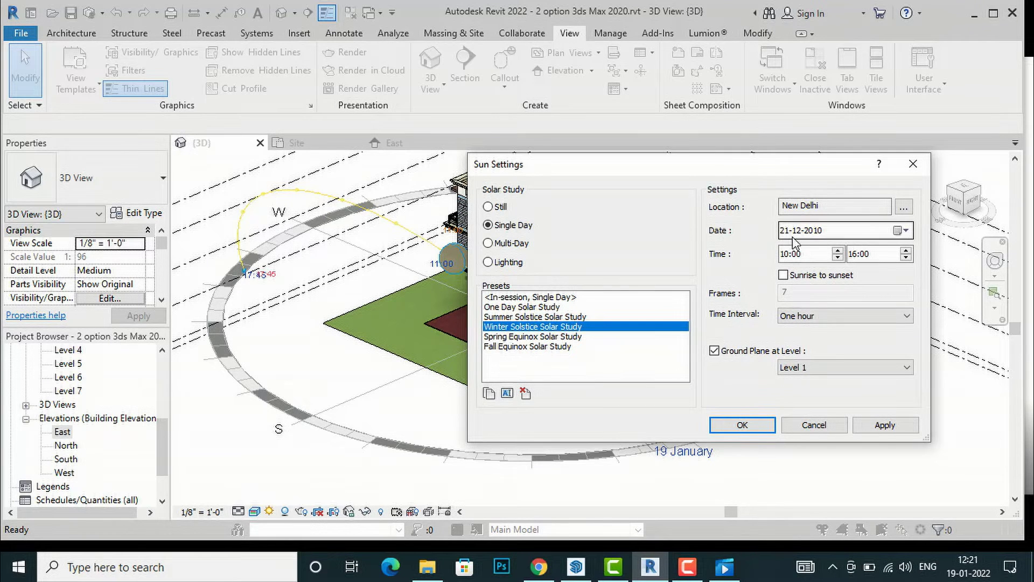
pyautogui.click(530, 317)
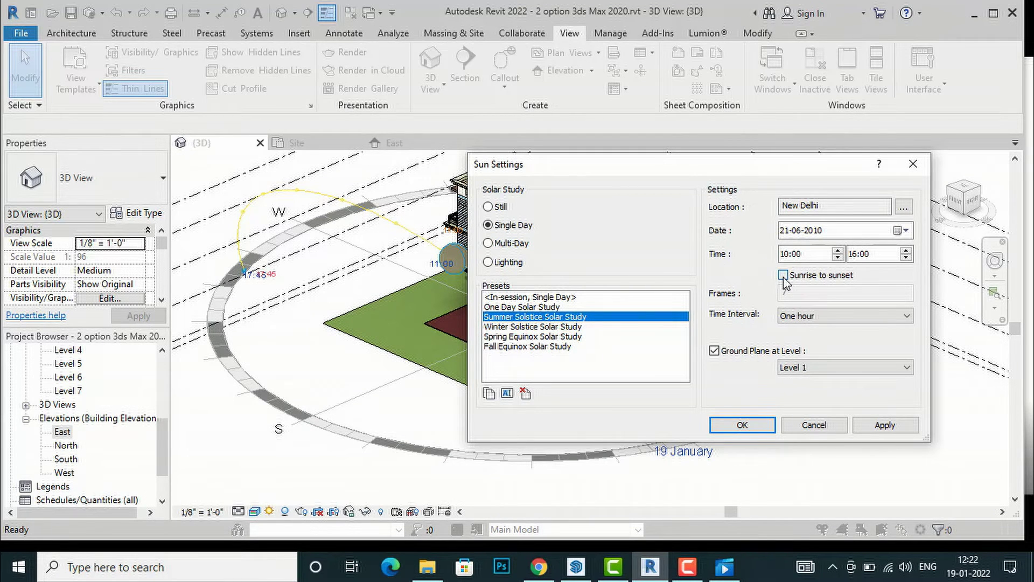
pyautogui.click(783, 275)
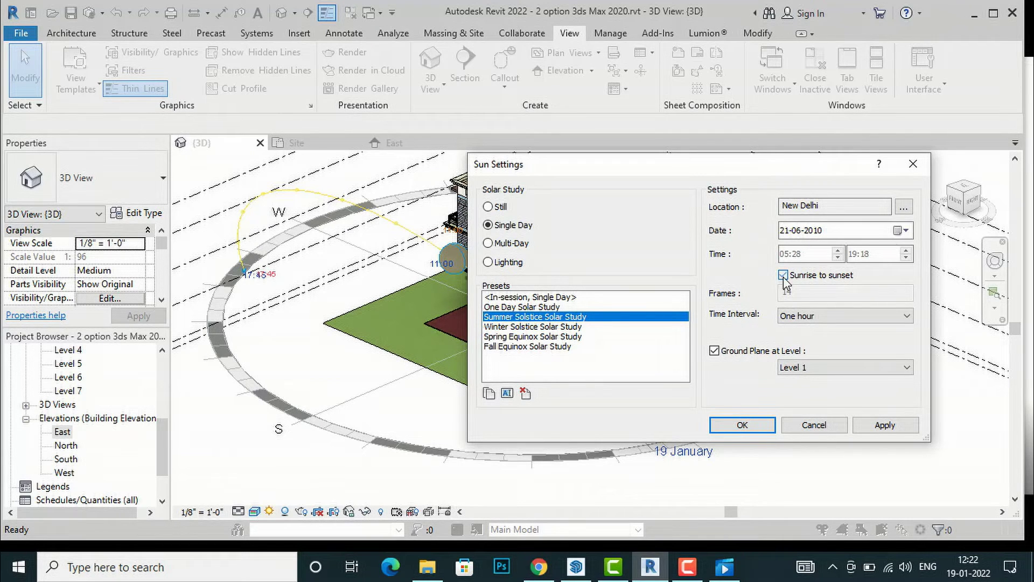
pyautogui.click(752, 429)
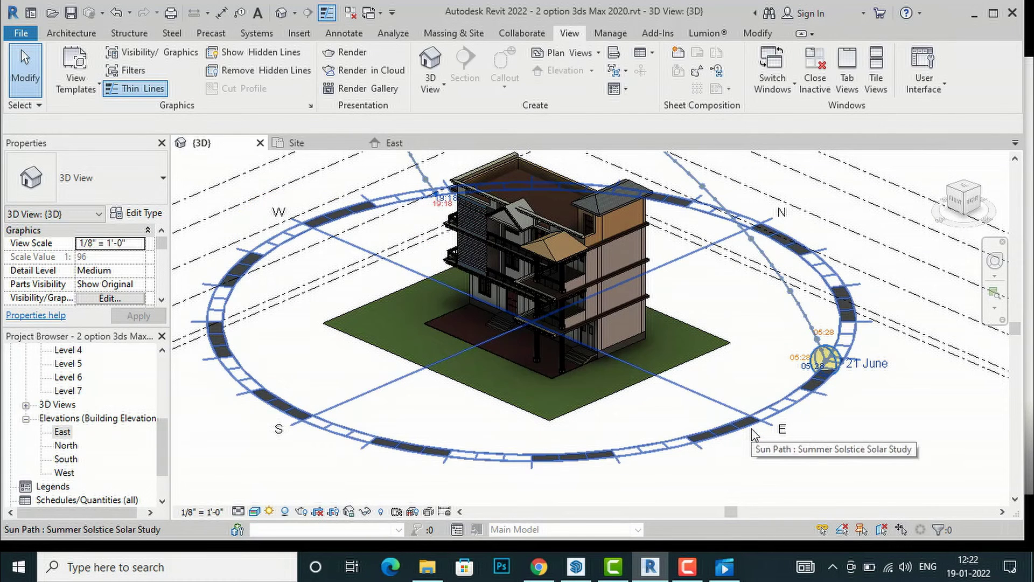
pyautogui.click(813, 391)
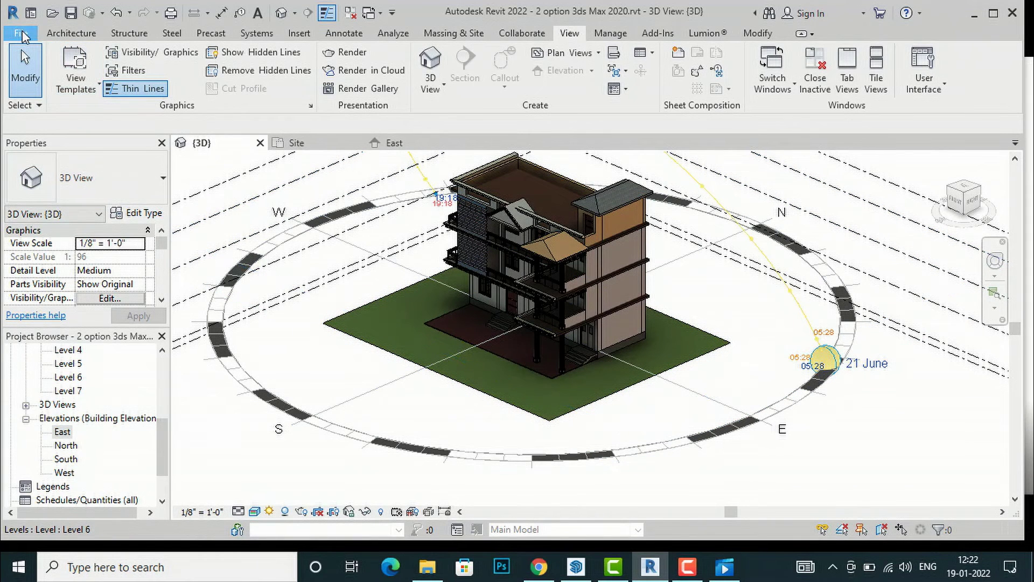
# - Begin exporting the summer solstice study as an animation of frames 1 to 14 at 7 frames/sec with a time and date stamp
pyautogui.click(20, 33)
pyautogui.moveTo(47, 259)
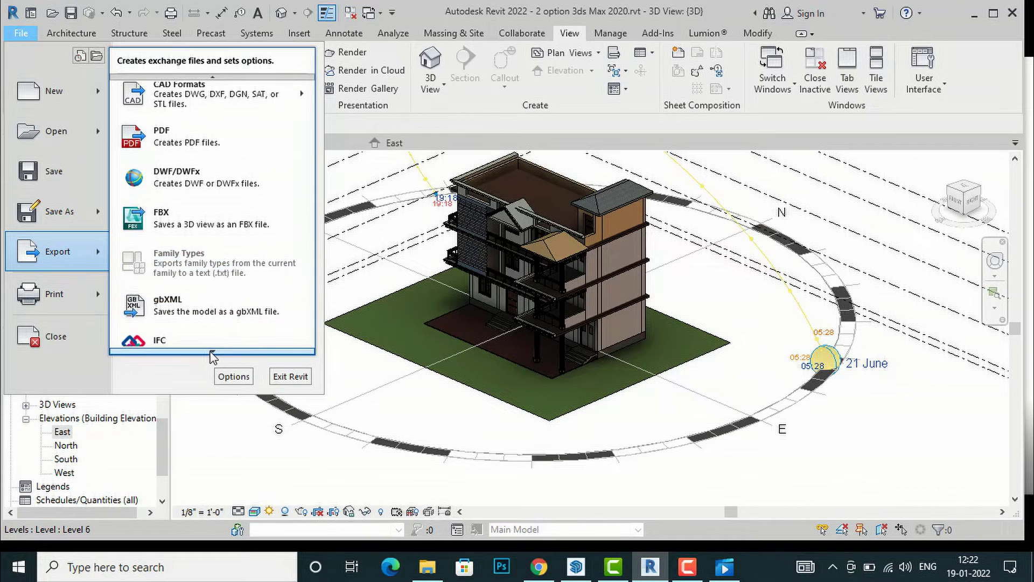
pyautogui.scroll(-3, 200, 340)
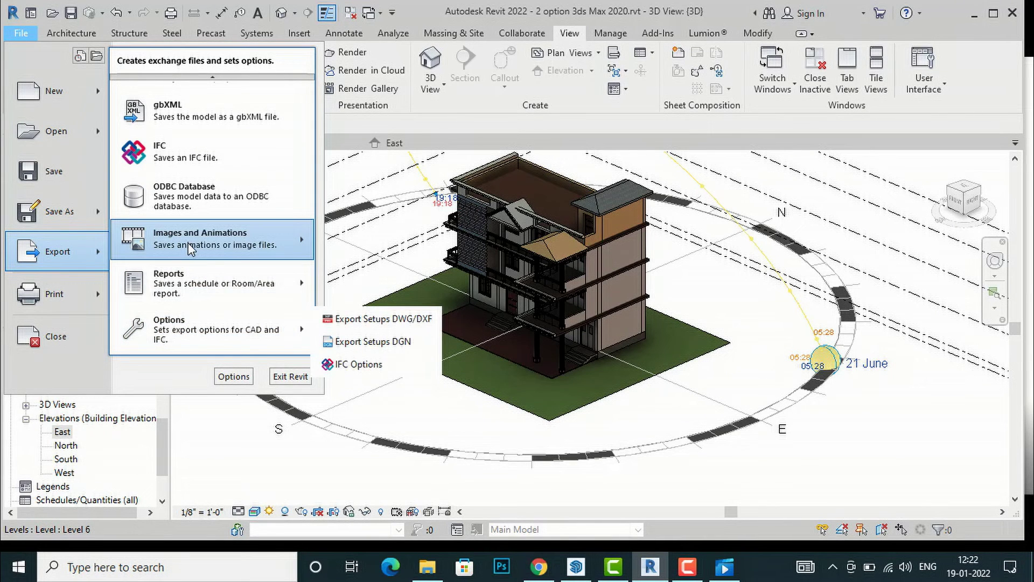
pyautogui.moveTo(259, 245)
pyautogui.click(356, 255)
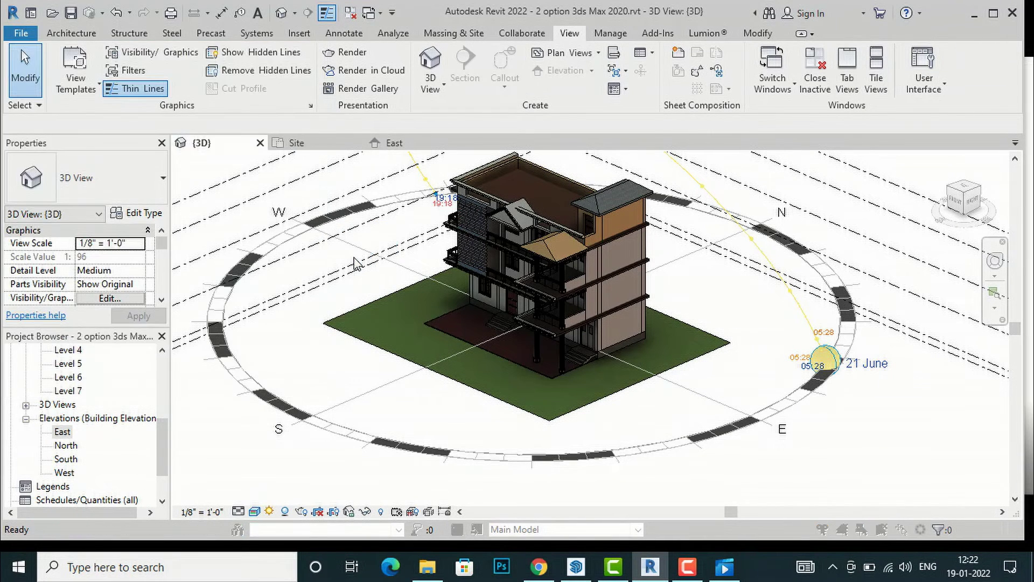
pyautogui.moveTo(459, 245); pyautogui.dragTo(485, 243)
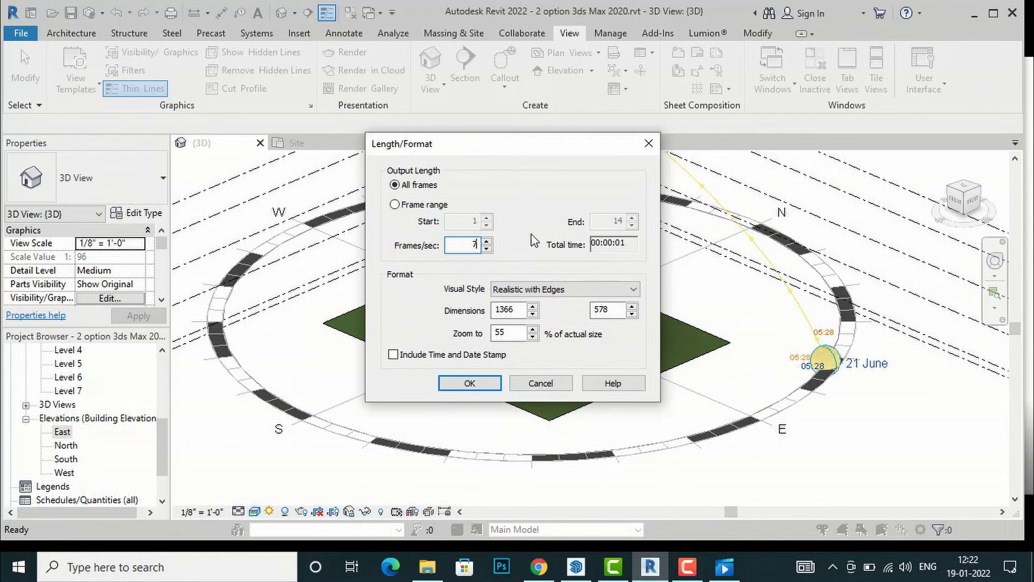
pyautogui.click(395, 208)
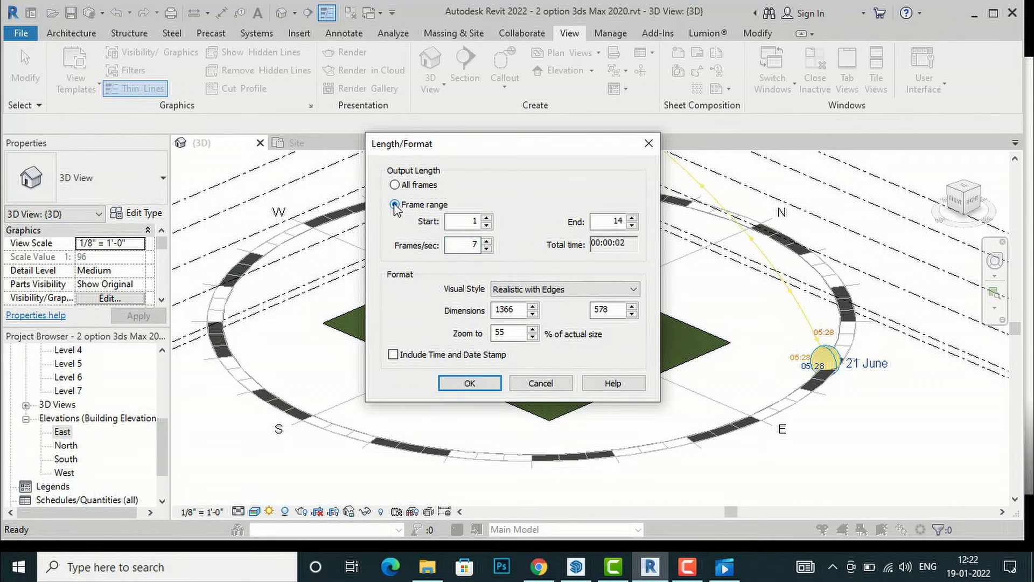
pyautogui.moveTo(612, 221); pyautogui.dragTo(679, 218)
pyautogui.click(469, 383)
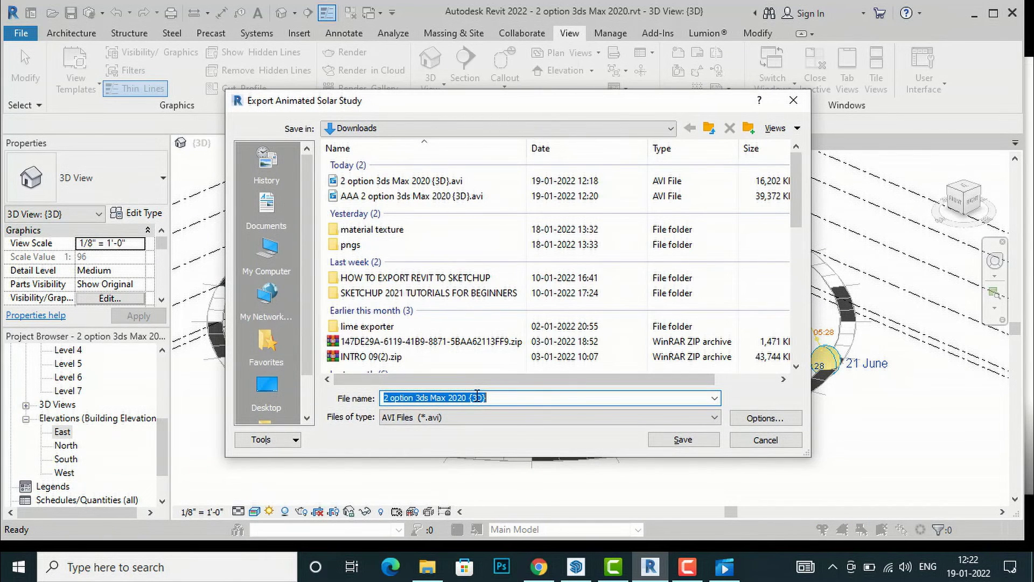
# - Save the summer solstice animation in Downloads as AVI file "BB" with Full Frames (Uncompressed) compression
pyautogui.write('BB')
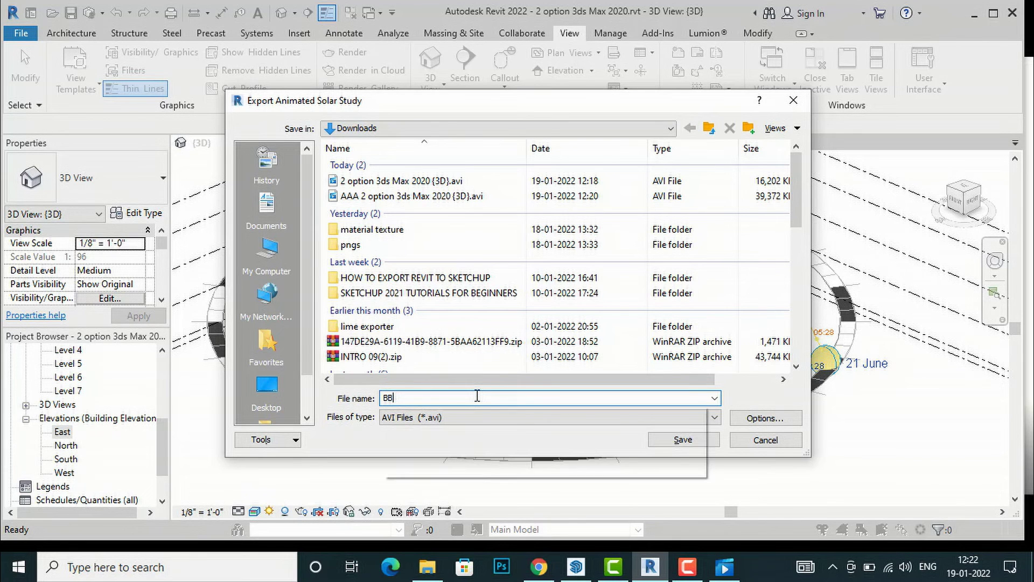
pyautogui.click(692, 443)
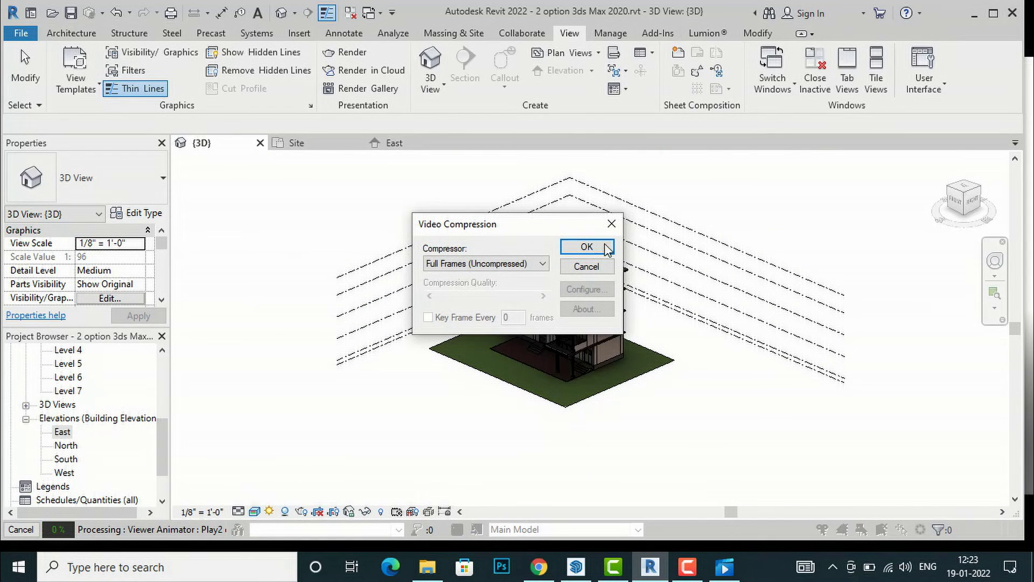
pyautogui.click(587, 249)
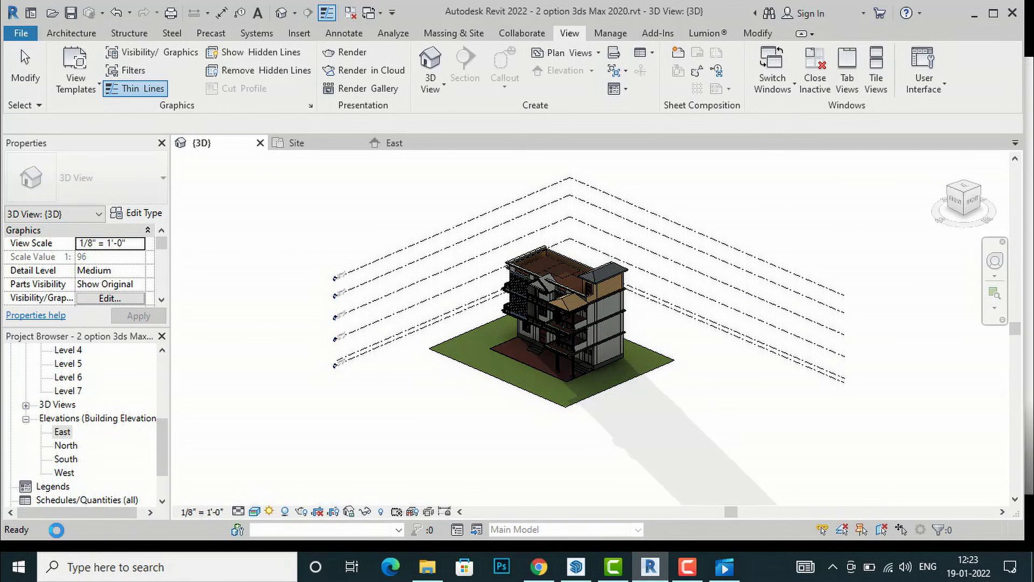
# - Switch to File Explorer and play the exported "BB" video from Downloads, replaying it before leaving full screen
pyautogui.click(428, 567)
pyautogui.doubleClick(506, 173)
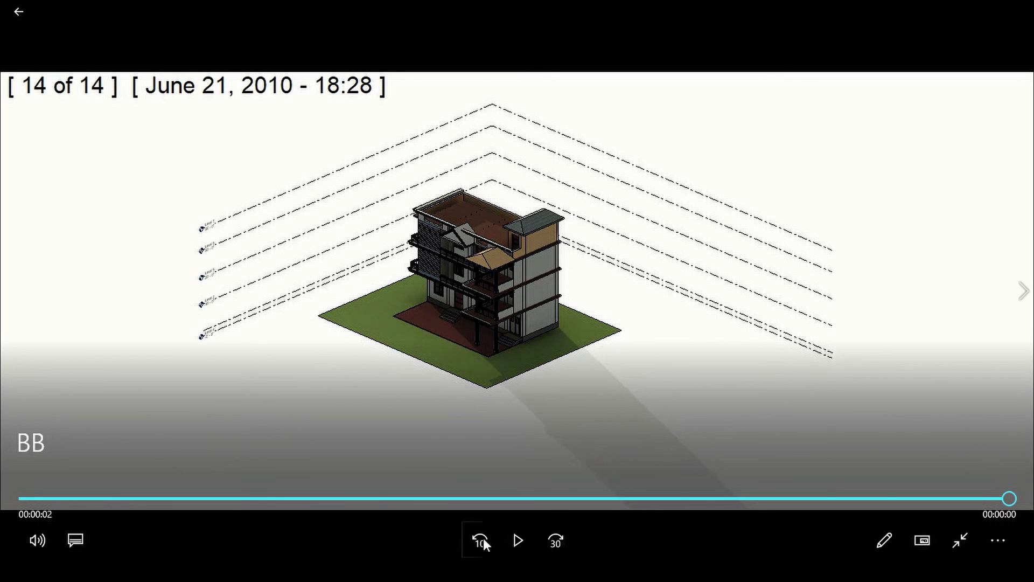
pyautogui.click(517, 539)
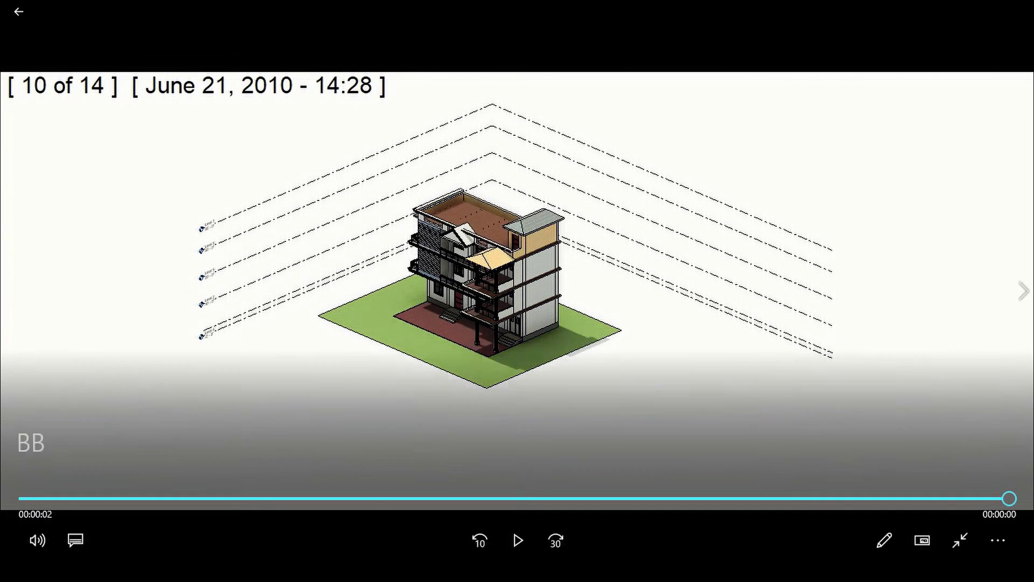
pyautogui.click(517, 540)
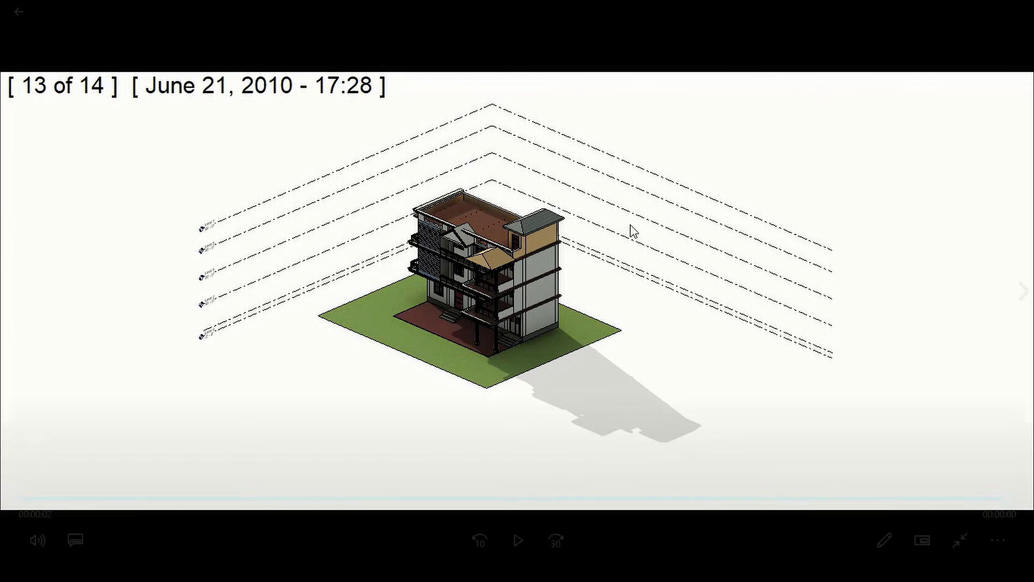
pyautogui.press('Escape')
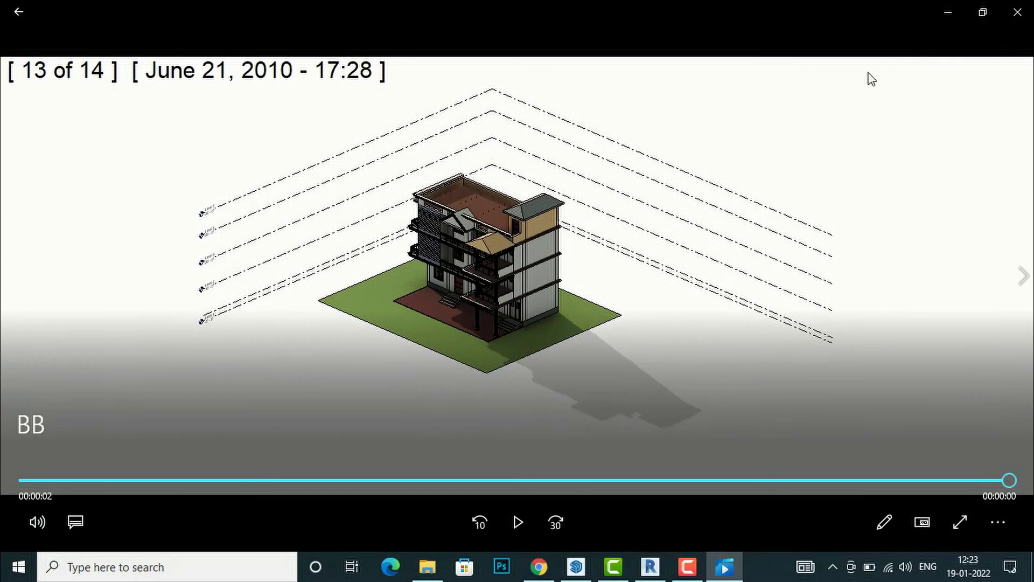